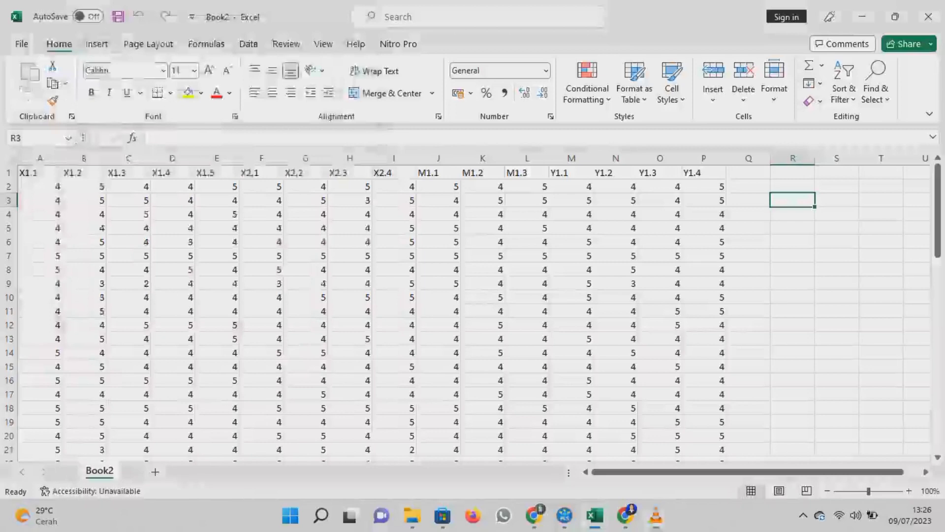
Step: Switch to SmartPLS and create a new project named Latihan
{"action": "key", "text": "alt+Tab"}
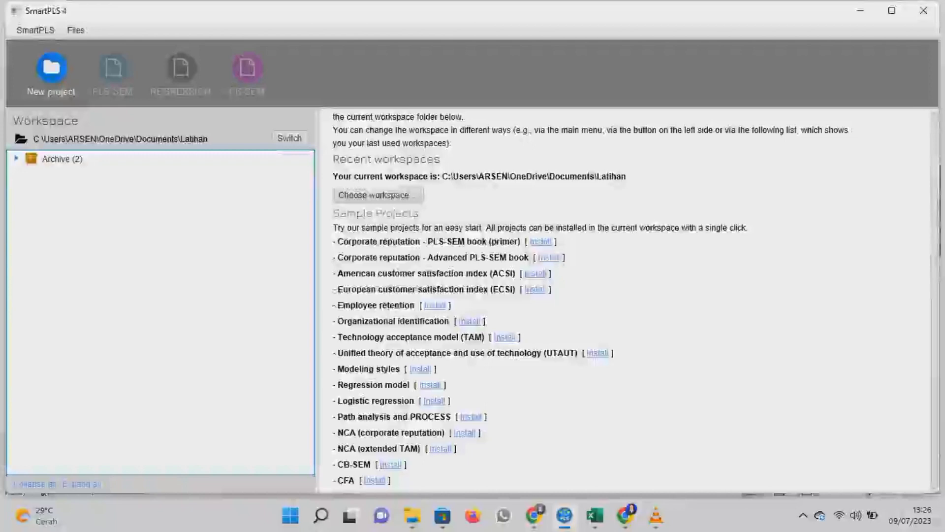
{"action": "left_click", "coordinate": [51, 74]}
{"action": "type", "text": "L"}
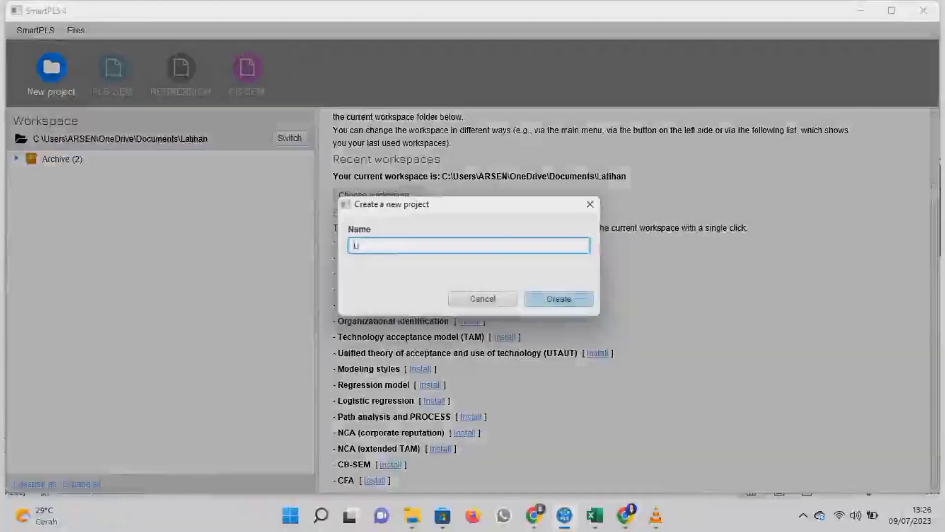
{"action": "type", "text": "atihan"}
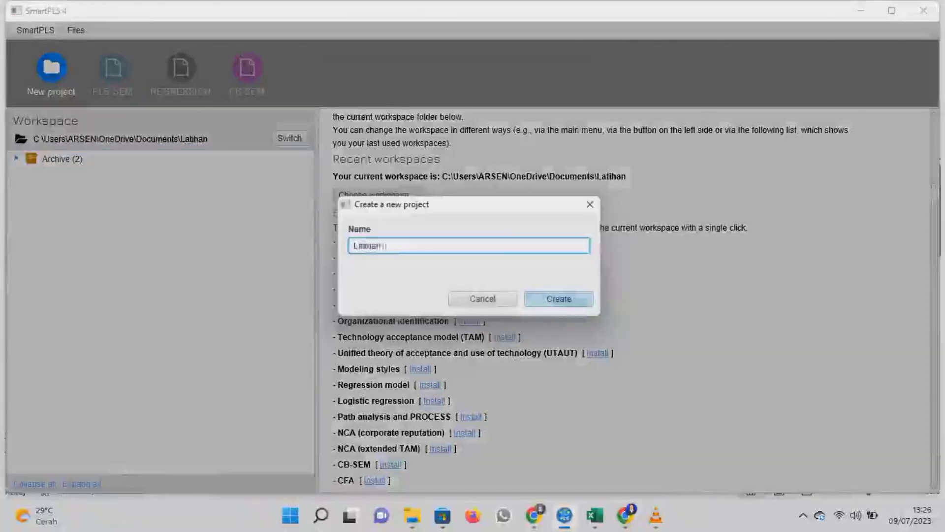
{"action": "left_click", "coordinate": [559, 299]}
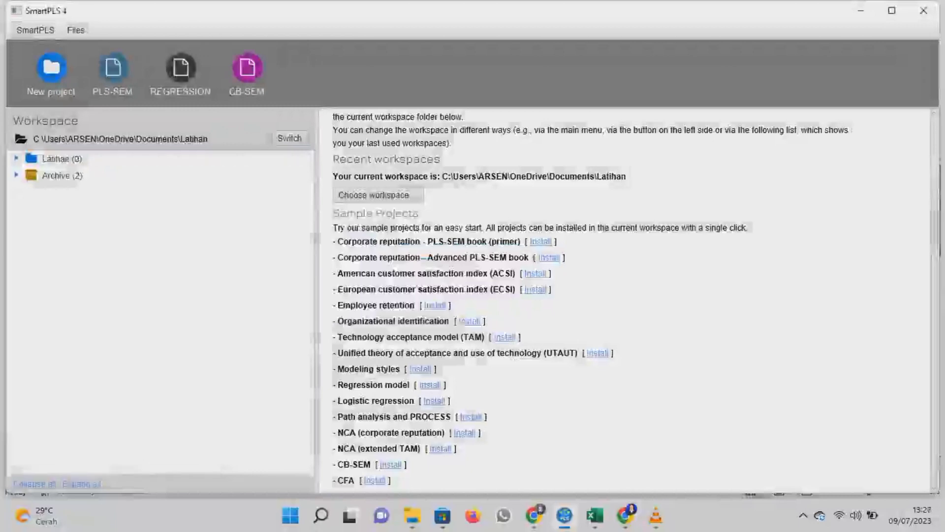
Step: Choose the Book2 file from the smart pls 4 folder as the data file for the Latihan project
{"action": "double_click", "coordinate": [187, 158]}
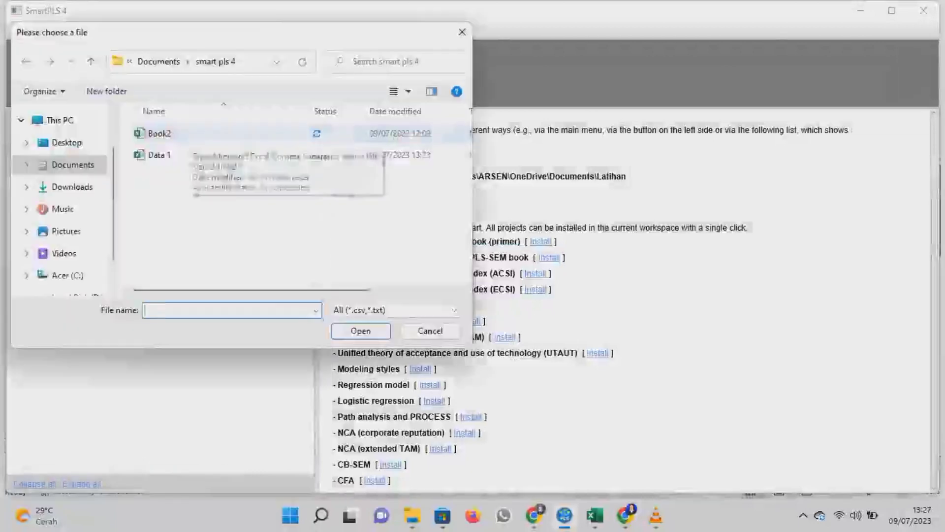
{"action": "left_click", "coordinate": [191, 135]}
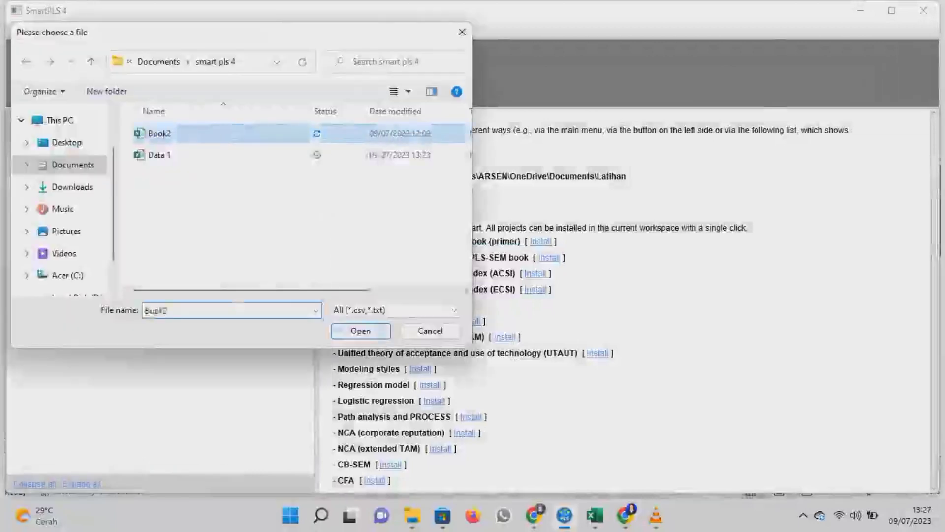
{"action": "left_click", "coordinate": [360, 331]}
Step: Check the indicator list, keep Metric as the scale of Y1.4, and import the Book2 data
{"action": "scroll", "coordinate": [536, 301], "scroll_direction": "down", "scroll_amount": 5}
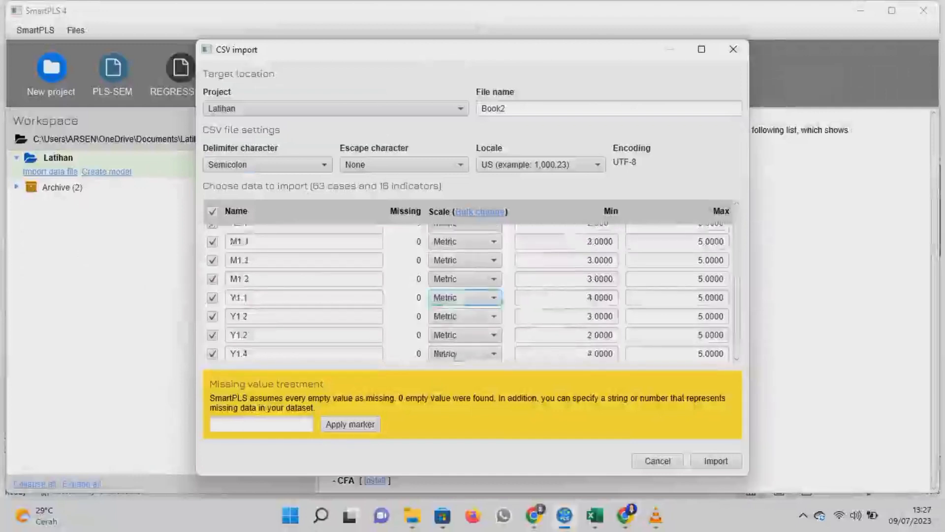
{"action": "left_click", "coordinate": [466, 353]}
{"action": "left_click", "coordinate": [466, 385]}
{"action": "scroll", "coordinate": [471, 291], "scroll_direction": "up", "scroll_amount": 4}
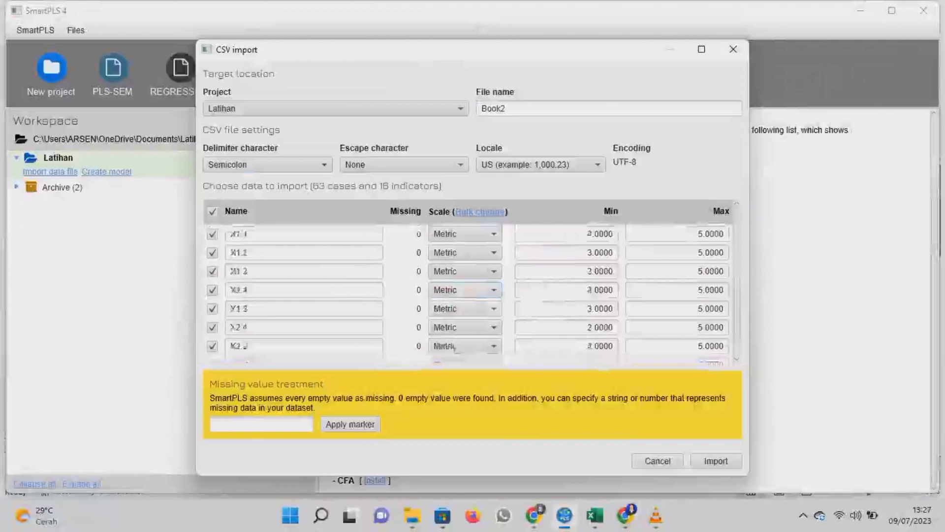
{"action": "scroll", "coordinate": [471, 291], "scroll_direction": "down", "scroll_amount": 4}
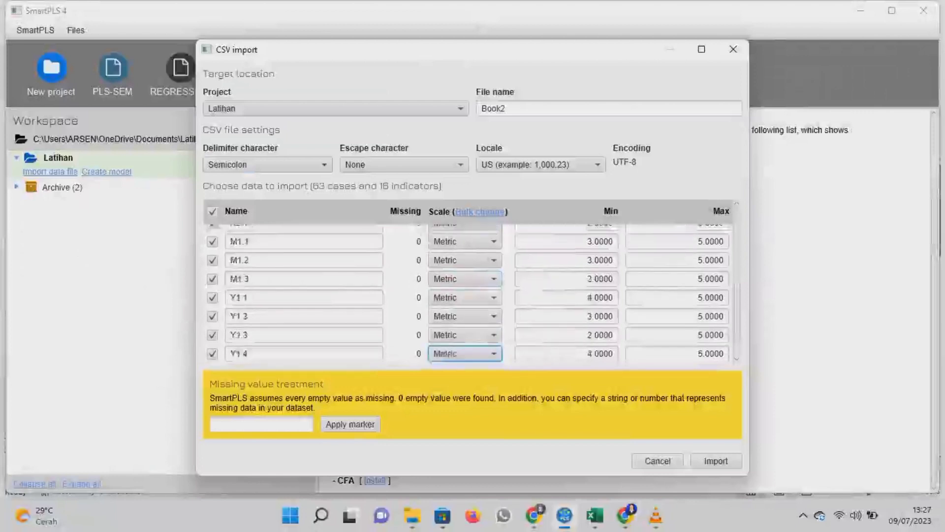
{"action": "scroll", "coordinate": [445, 353], "scroll_direction": "up", "scroll_amount": 5}
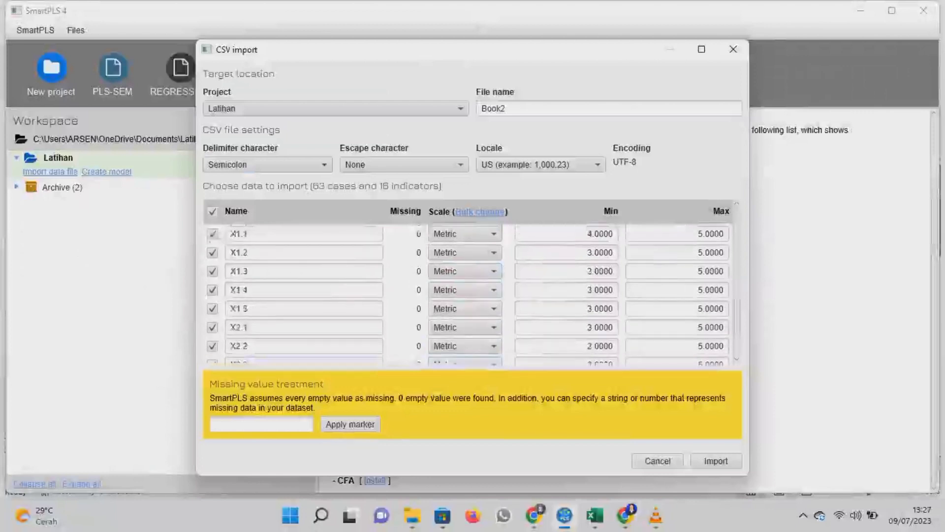
{"action": "left_click", "coordinate": [715, 461]}
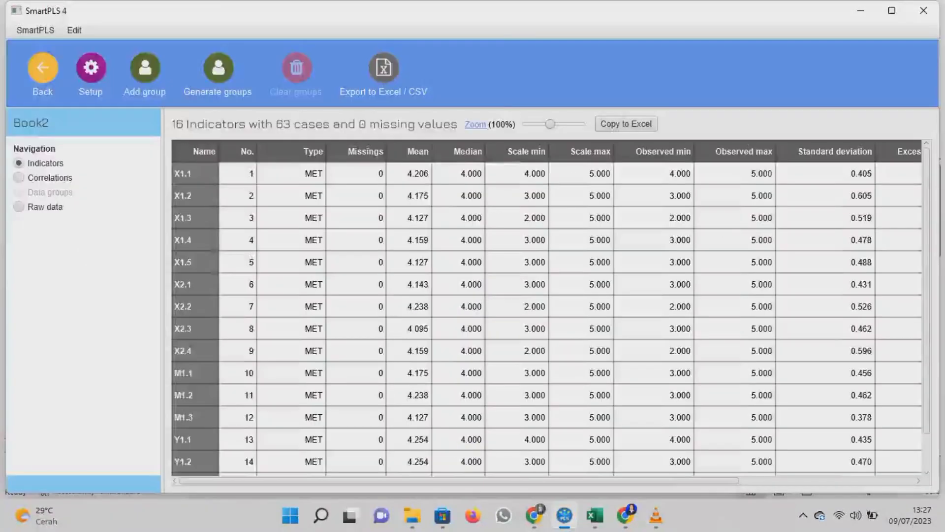
{"action": "scroll", "coordinate": [458, 325], "scroll_direction": "down", "scroll_amount": 2}
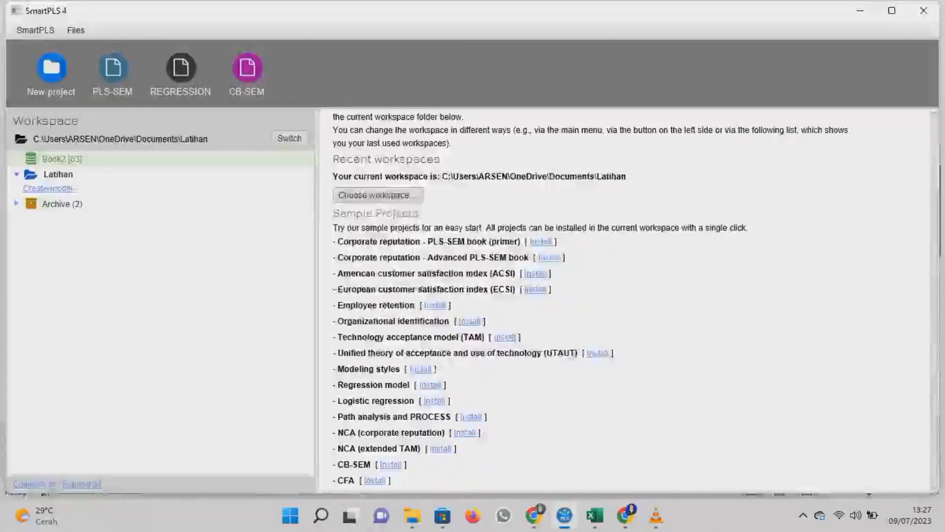
Step: Create a PLS-SEM model named "Latihan 1" in the Latihan project
{"action": "left_click", "coordinate": [48, 188]}
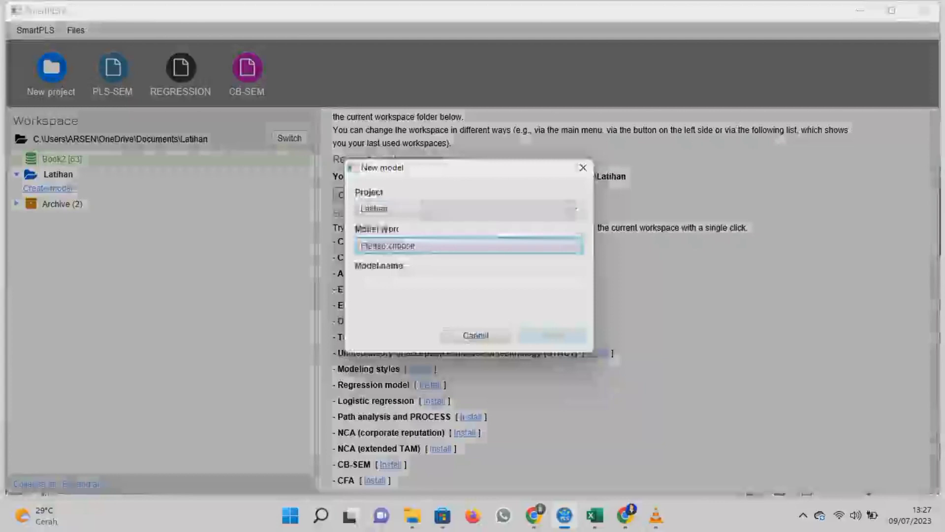
{"action": "left_click", "coordinate": [574, 209]}
{"action": "left_click", "coordinate": [469, 225]}
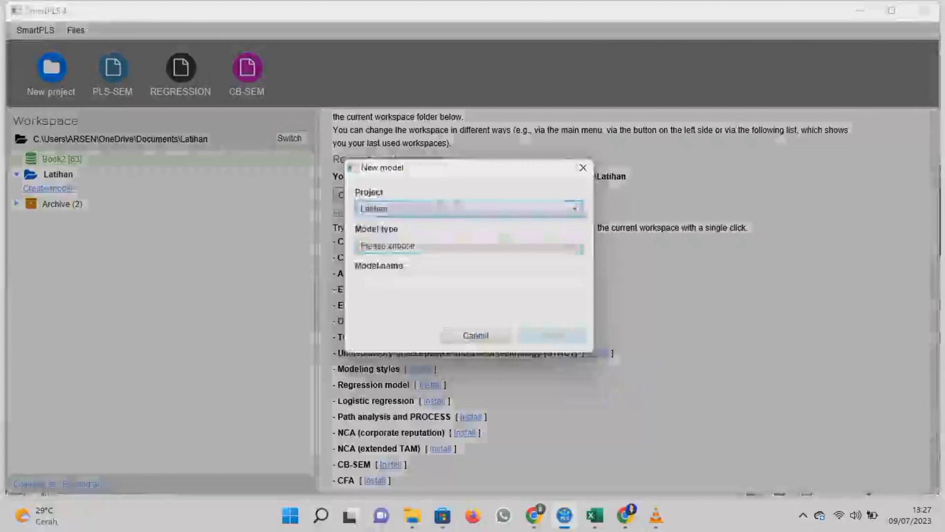
{"action": "left_click", "coordinate": [575, 245]}
{"action": "left_click", "coordinate": [384, 262]}
{"action": "left_click", "coordinate": [469, 282]}
{"action": "type", "text": "L"}
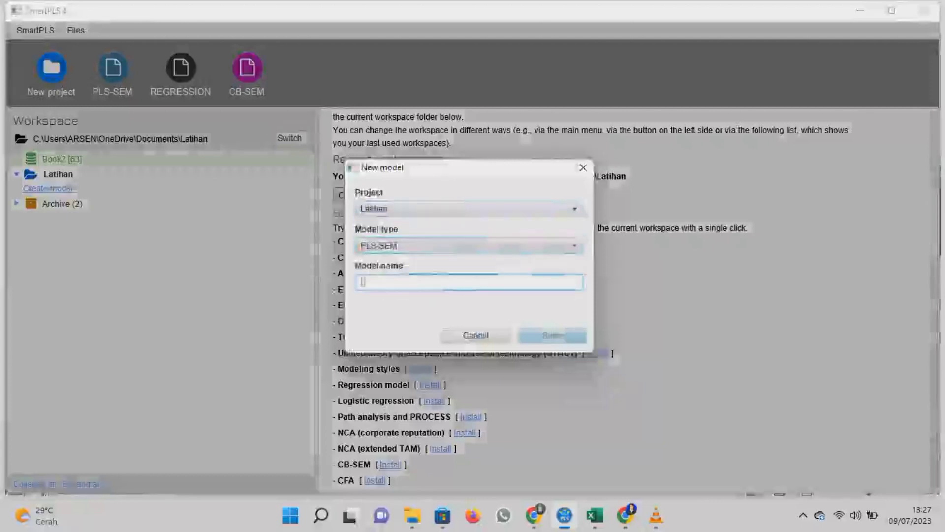
{"action": "type", "text": "atihan 1"}
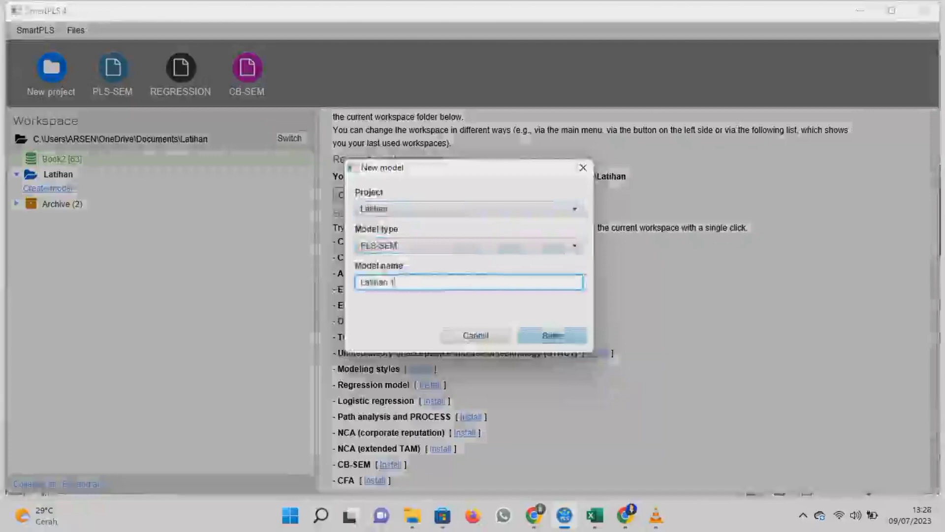
{"action": "left_click", "coordinate": [552, 336]}
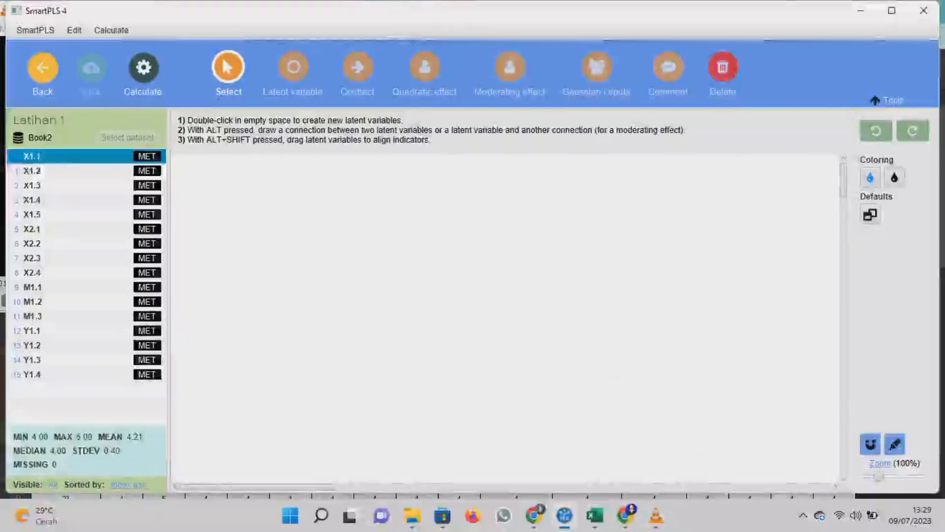
Step: Create a latent variable named "X1. Informasi Internal Audit" on the canvas from indicators X1.1 to X1.5
{"action": "key", "text": "shift+Down"}
{"action": "key", "text": "shift+Down"}
{"action": "key", "text": "shift+Down"}
{"action": "key", "text": "shift+Down"}
{"action": "left_click_drag", "start_coordinate": [33, 158], "coordinate": [279, 212]}
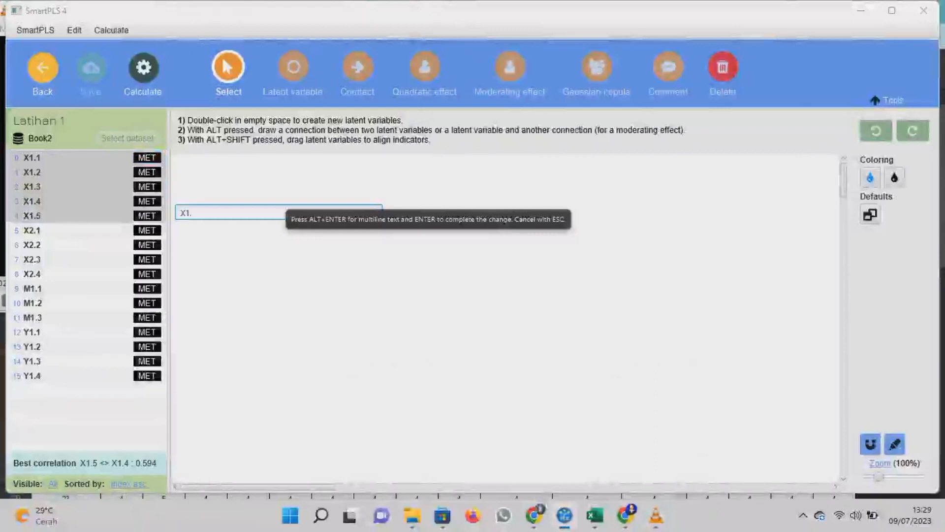
{"action": "type", "text": "Informa"}
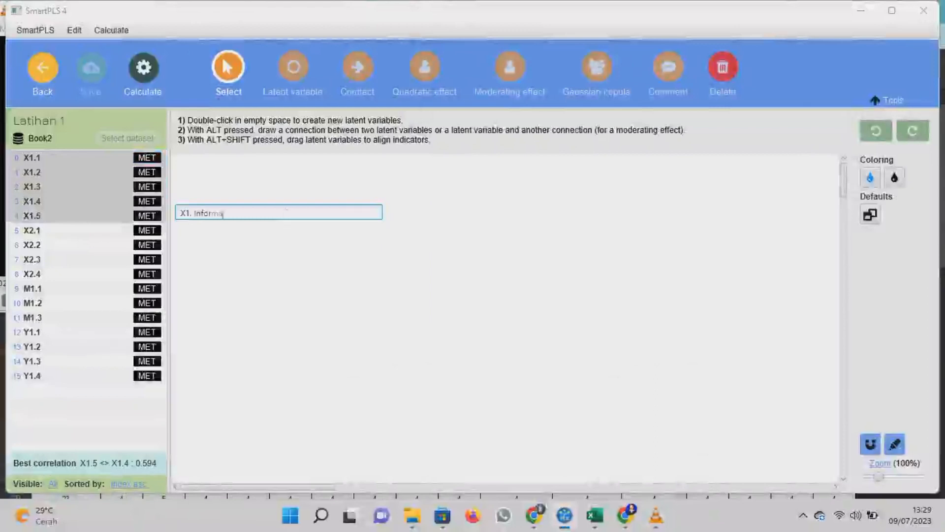
{"action": "type", "text": "si Interna"}
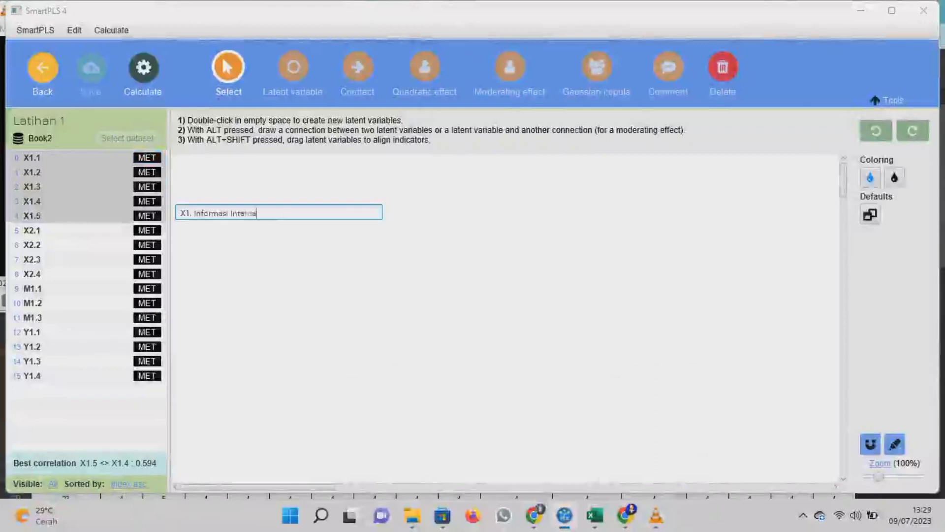
{"action": "type", "text": "l Audit"}
{"action": "key", "text": "Return"}
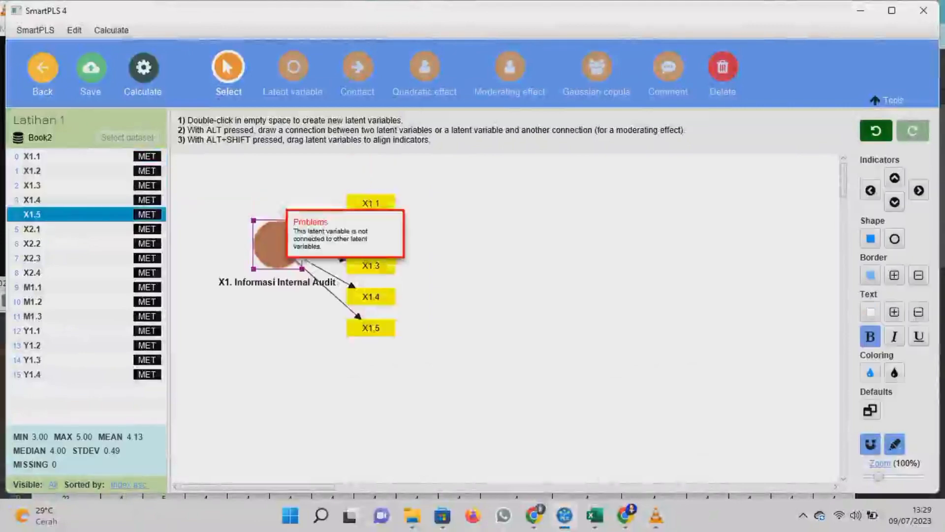
Step: Align the X1 indicators to the left of their latent variable and move the group slightly right and up
{"action": "left_click", "coordinate": [278, 245]}
{"action": "left_click", "coordinate": [871, 191]}
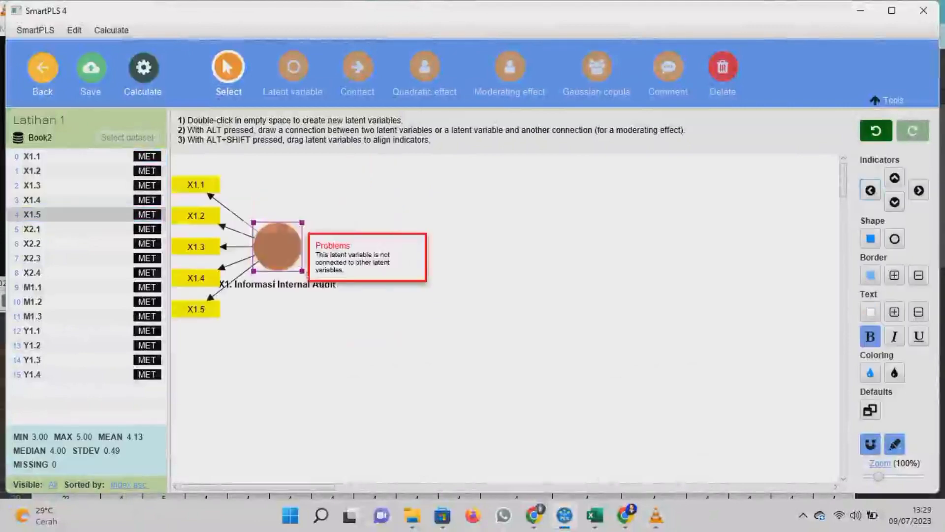
{"action": "left_click_drag", "start_coordinate": [277, 245], "coordinate": [322, 232]}
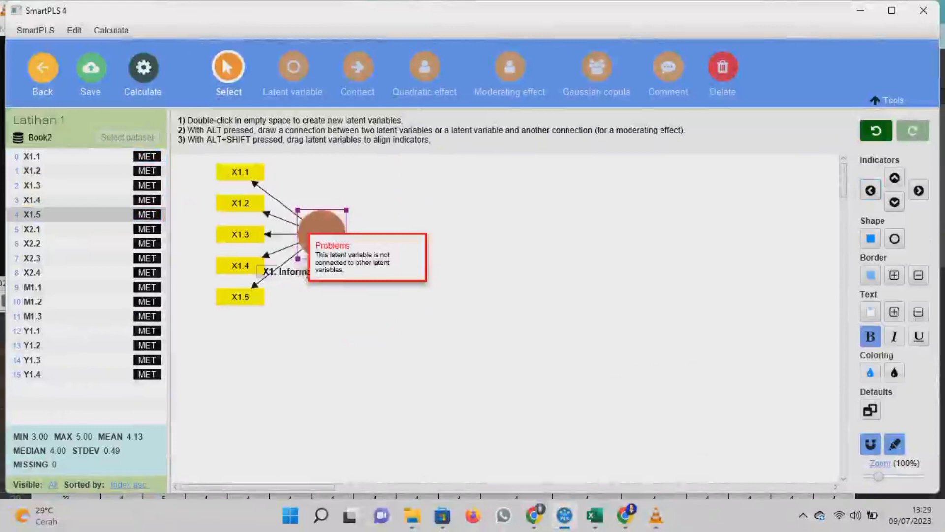
Step: Rename the X1 latent variable to "X1. Internal Audit" and clear the selection
{"action": "right_click", "coordinate": [324, 270]}
{"action": "right_click", "coordinate": [320, 227]}
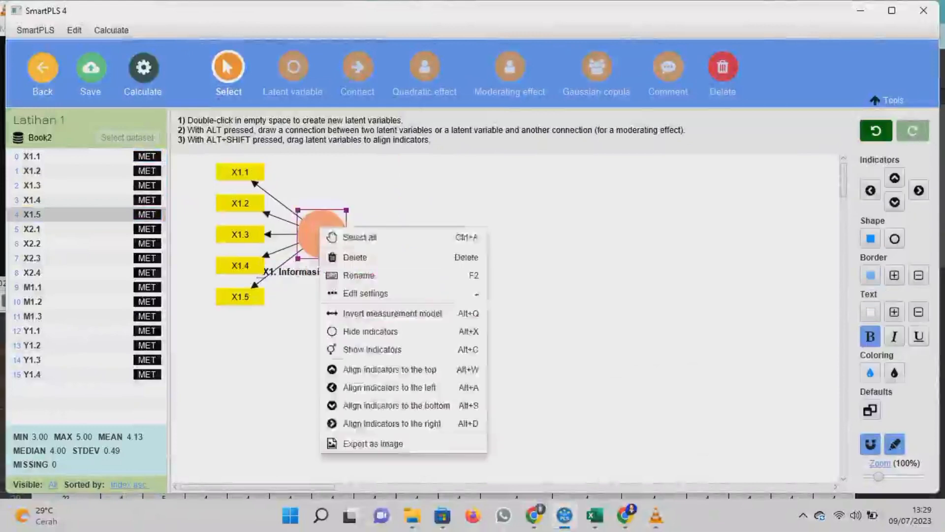
{"action": "key", "text": "F2"}
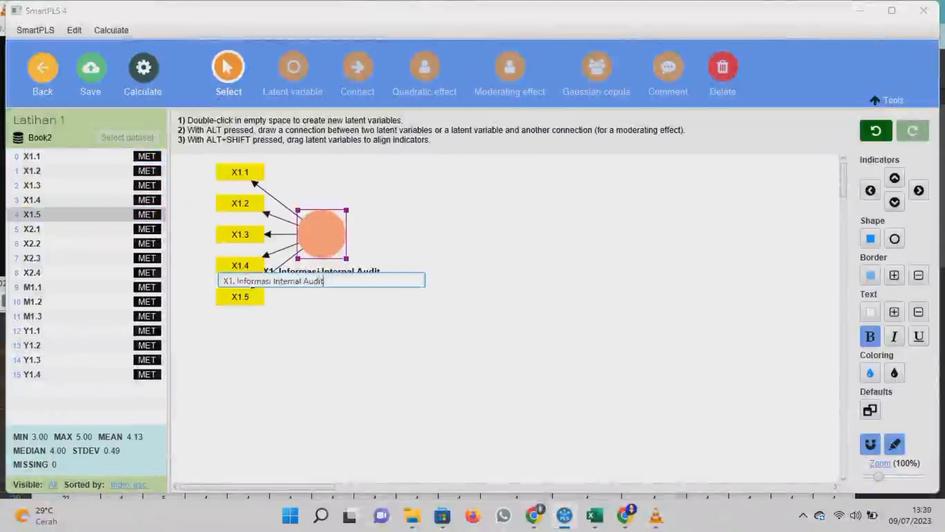
{"action": "double_click", "coordinate": [257, 281]}
{"action": "key", "text": "BackSpace"}
{"action": "left_click", "coordinate": [247, 297]}
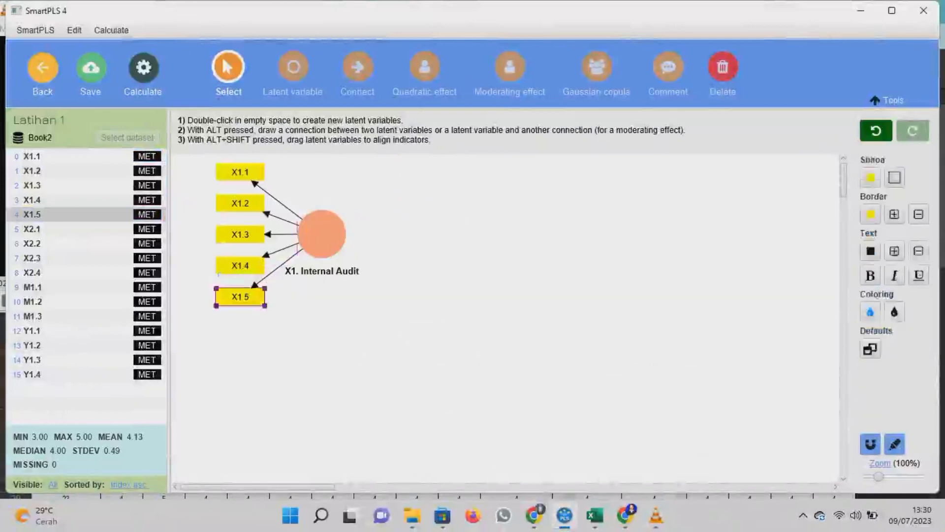
{"action": "left_click", "coordinate": [202, 295]}
Step: Create a latent variable named "X2. Pemahaman Akuntansi" below X1 from indicators X2.1 to X2.4
{"action": "left_click", "coordinate": [33, 229]}
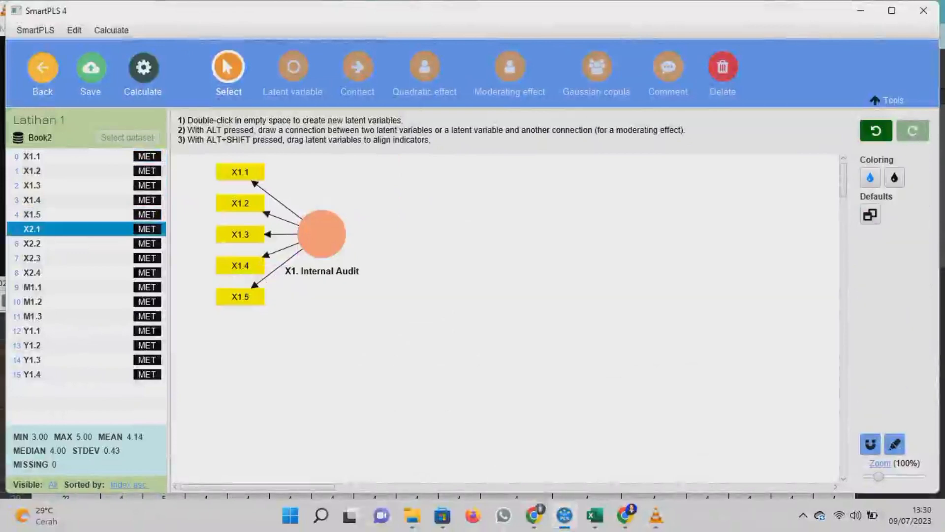
{"action": "key", "text": "shift+Down"}
{"action": "key", "text": "shift+Down"}
{"action": "key", "text": "shift+Down"}
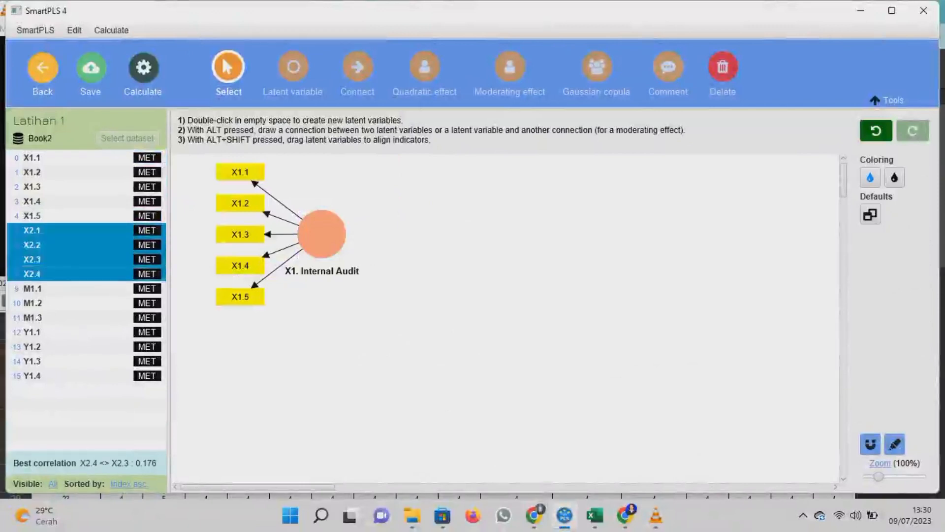
{"action": "left_click_drag", "start_coordinate": [33, 259], "coordinate": [306, 355]}
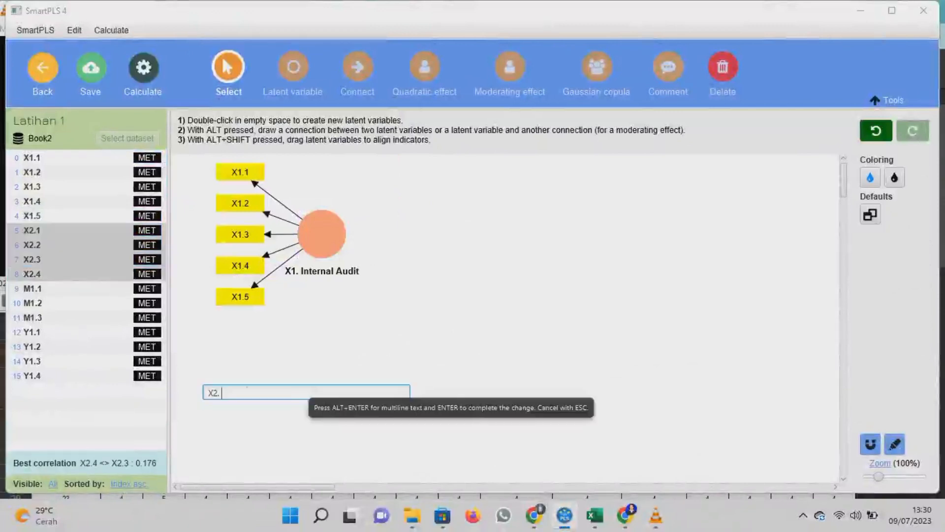
{"action": "type", "text": "Pemahaman Akuntansi"}
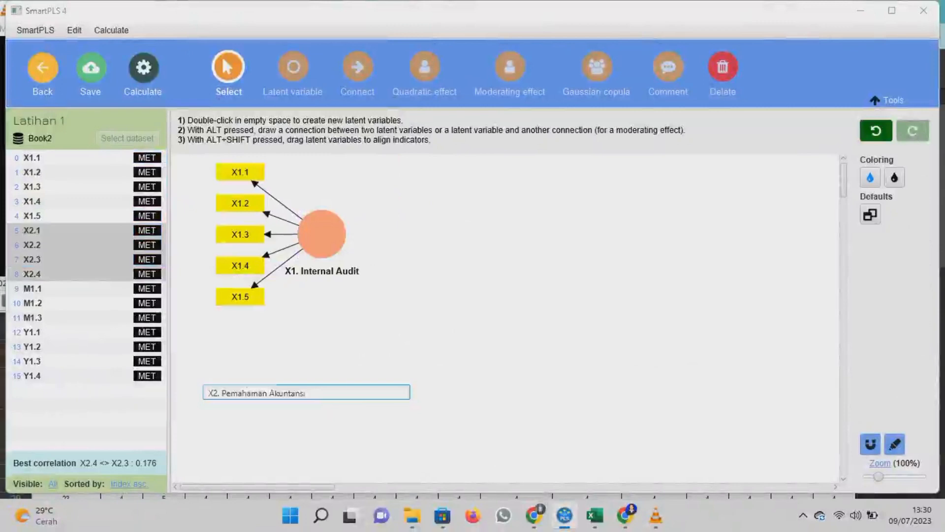
{"action": "key", "text": "Return"}
Step: Align the X2 indicators to the left of their latent variable and move the group directly under X1
{"action": "left_click", "coordinate": [310, 380]}
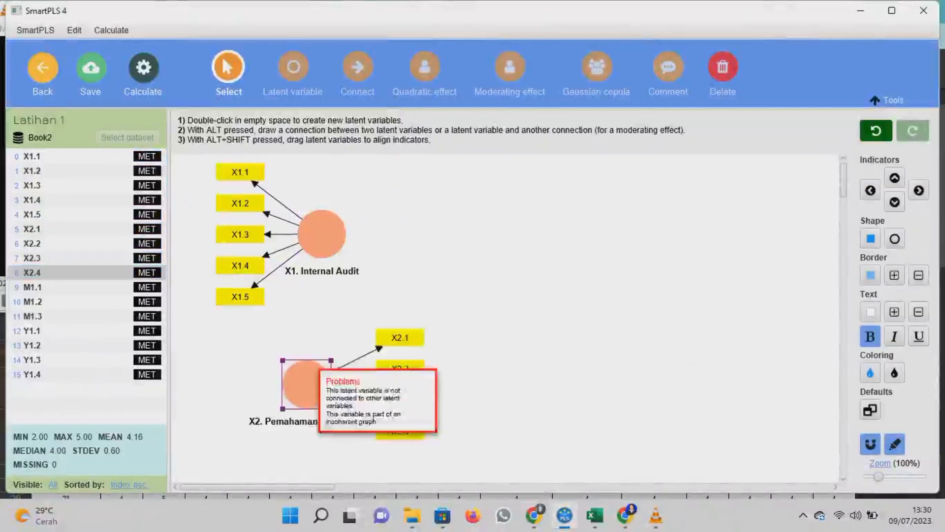
{"action": "left_click", "coordinate": [870, 190]}
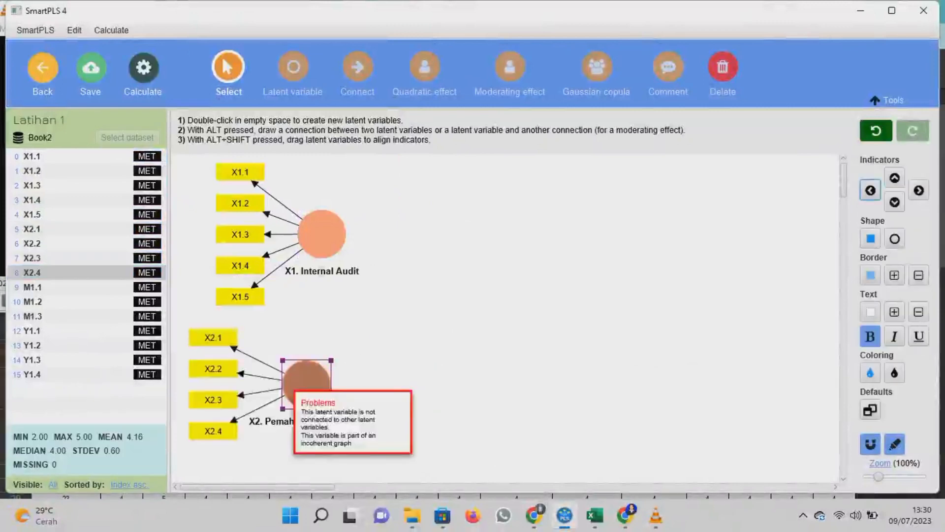
{"action": "left_click_drag", "start_coordinate": [307, 383], "coordinate": [328, 402]}
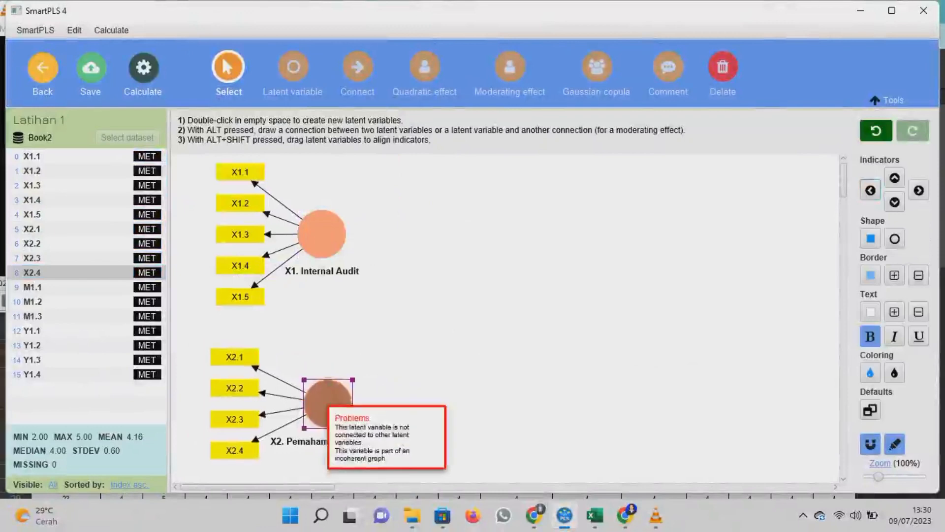
Step: Create a latent variable named "M1. Pemanfaatan Sistem Informasi Akuntansi" between and beyond X1 and X2 from indicators M1.1 to M1.3
{"action": "left_click", "coordinate": [32, 288]}
{"action": "left_click", "coordinate": [33, 317], "text": "shift"}
{"action": "left_click_drag", "start_coordinate": [32, 317], "coordinate": [478, 318]}
{"action": "type", "text": "M1."}
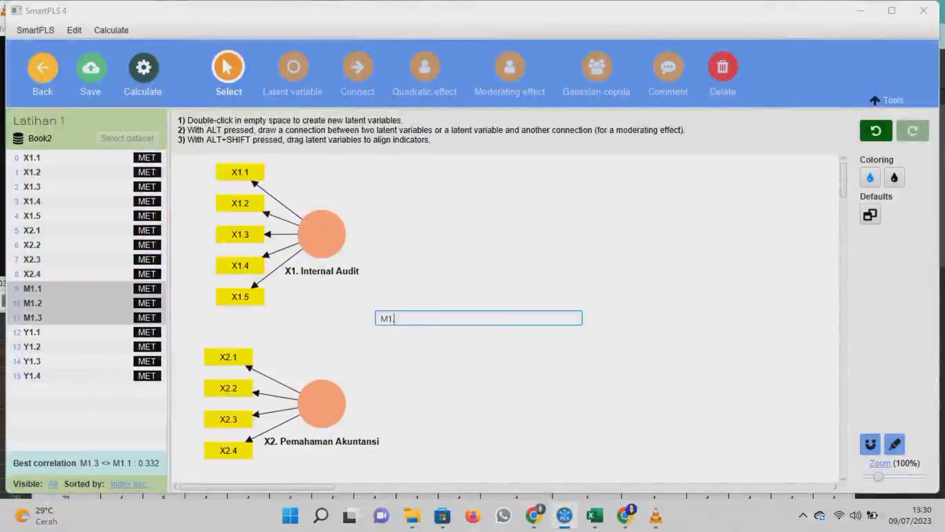
{"action": "type", "text": " Peman"}
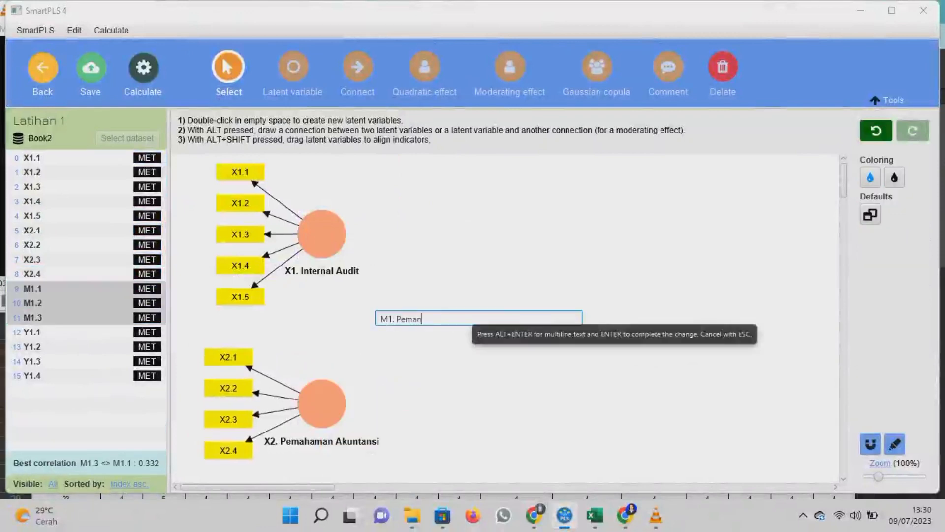
{"action": "type", "text": "faatan Sistem Infor"}
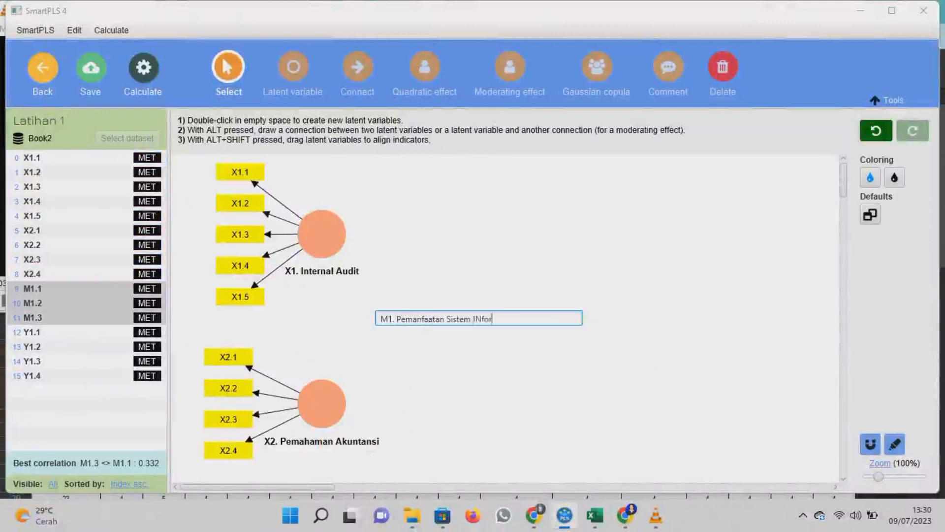
{"action": "key", "text": "BackSpace"}
{"action": "key", "text": "BackSpace"}
{"action": "key", "text": "BackSpace"}
{"action": "key", "text": "BackSpace"}
{"action": "type", "text": "nformasi Akuntansi"}
{"action": "key", "text": "Return"}
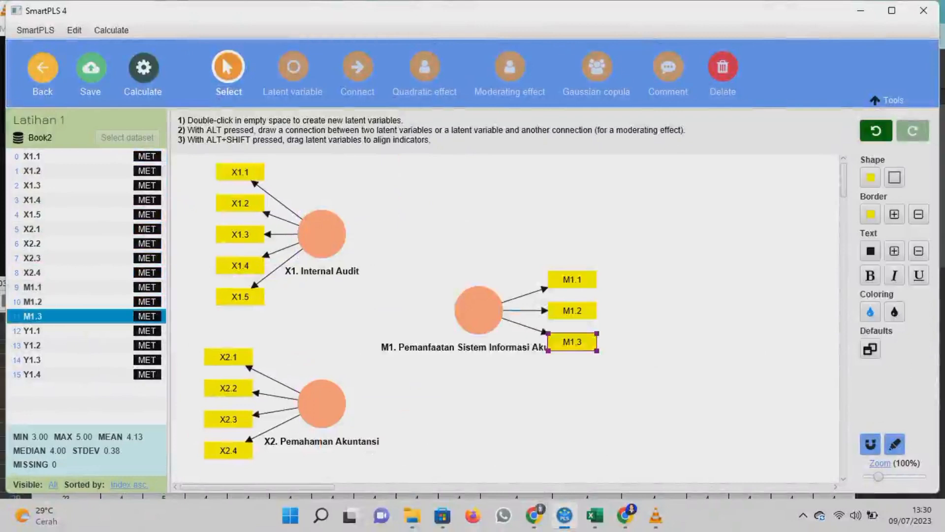
Step: Align the M1 indicators to the left of their latent variable and move the group slightly right
{"action": "left_click", "coordinate": [479, 310]}
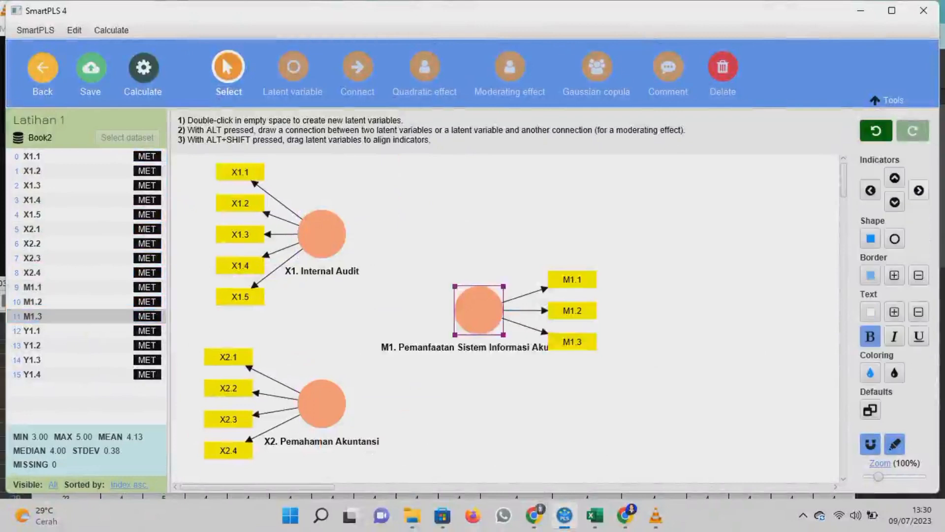
{"action": "left_click", "coordinate": [871, 191]}
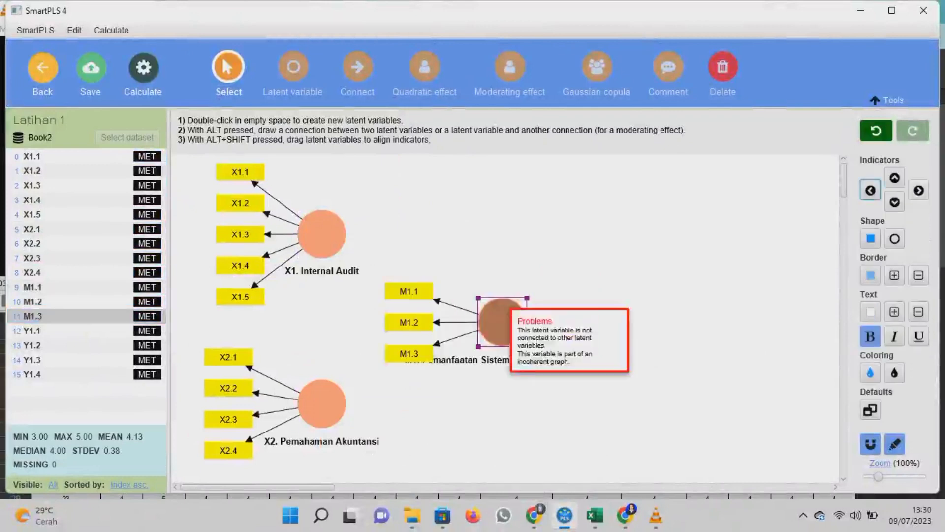
{"action": "left_click_drag", "start_coordinate": [504, 311], "coordinate": [529, 307]}
Step: Create a latent variable named "Y1. Persepsi Laporan Keuangan" on the far side of M1 from indicators Y1.1 to Y1.4
{"action": "left_click", "coordinate": [33, 331]}
{"action": "left_click", "coordinate": [32, 375], "text": "shift"}
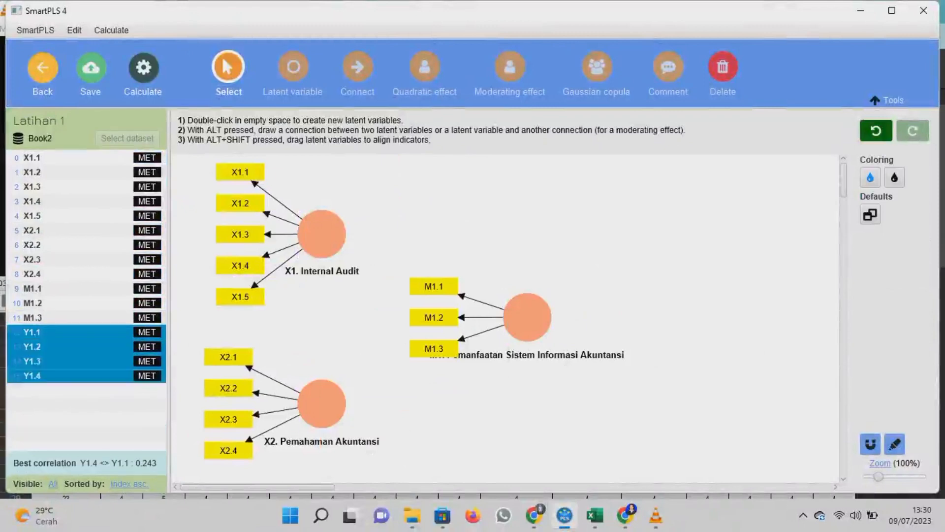
{"action": "left_click_drag", "start_coordinate": [32, 376], "coordinate": [707, 326]}
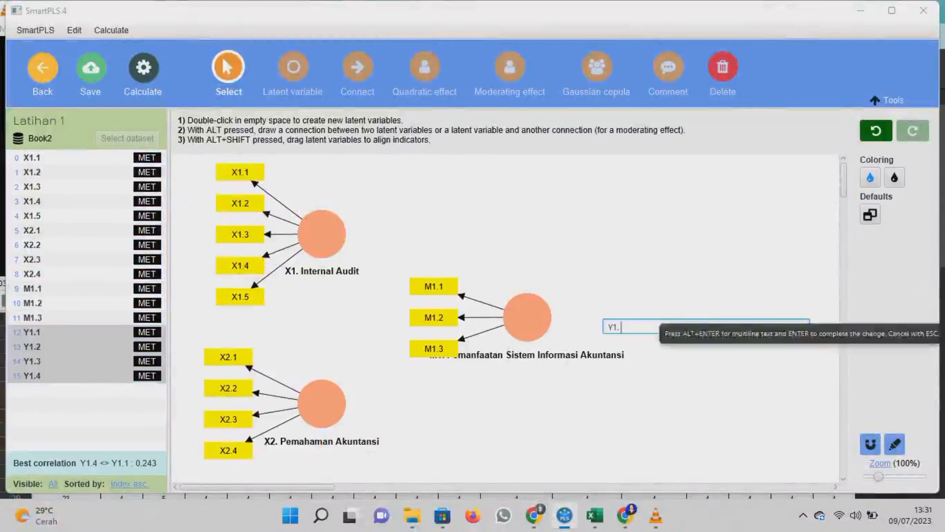
{"action": "type", "text": "Persepsi Laporan Keuangan"}
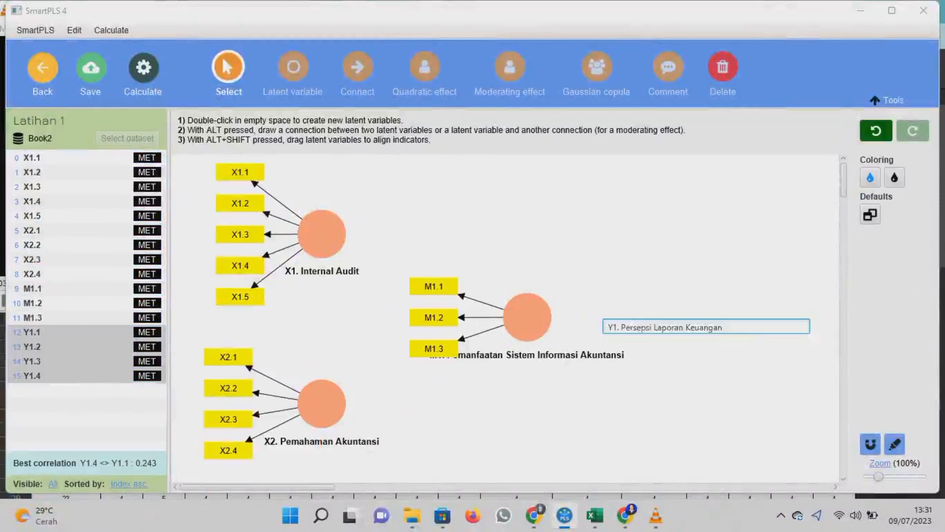
{"action": "key", "text": "Return"}
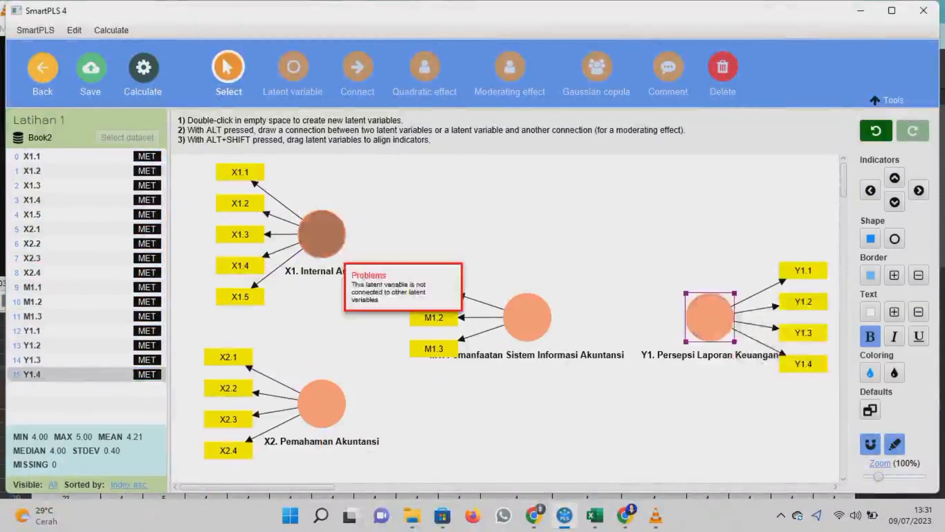
Step: Shift the X1 group slightly right, the X2 group right and down, and the M1 group slightly left
{"action": "left_click_drag", "start_coordinate": [322, 234], "coordinate": [331, 235]}
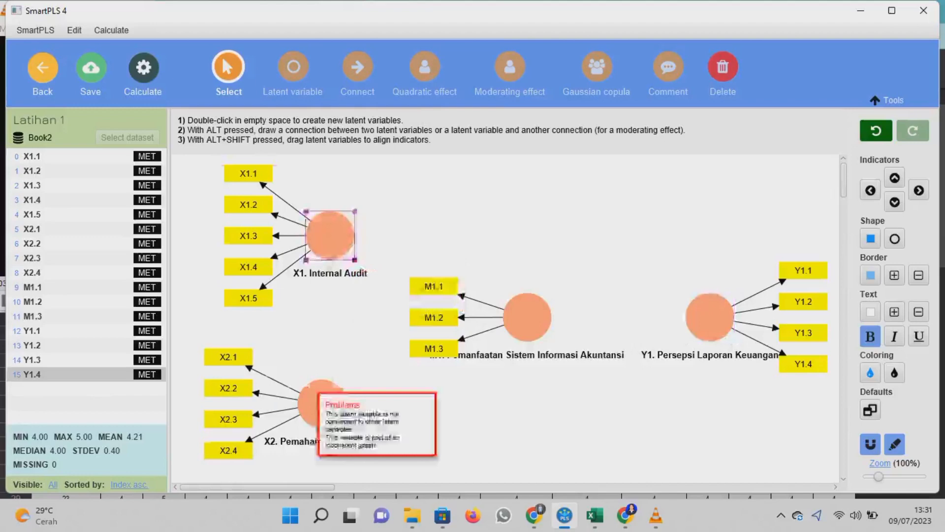
{"action": "left_click_drag", "start_coordinate": [320, 394], "coordinate": [328, 410]}
{"action": "left_click_drag", "start_coordinate": [515, 329], "coordinate": [511, 329]}
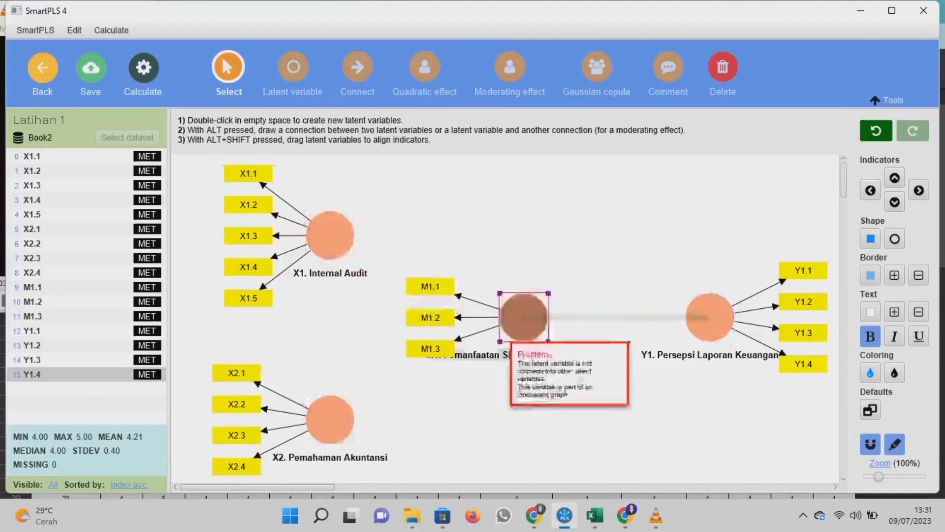
Step: Move the M1 and Y1 name labels down so they clear their indicator boxes
{"action": "left_click", "coordinate": [512, 361]}
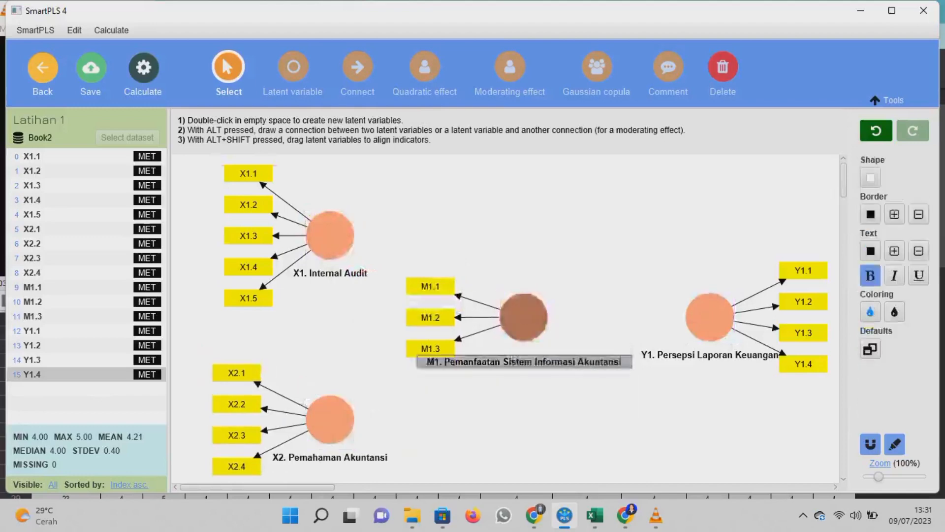
{"action": "left_click_drag", "start_coordinate": [512, 361], "coordinate": [510, 372]}
{"action": "left_click_drag", "start_coordinate": [698, 355], "coordinate": [730, 390]}
{"action": "left_click", "coordinate": [730, 390]}
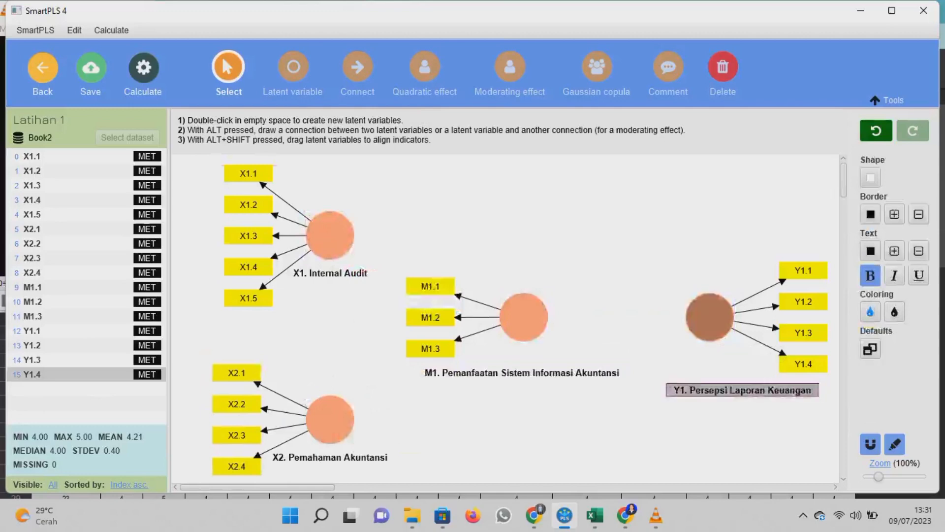
{"action": "right_click", "coordinate": [749, 393]}
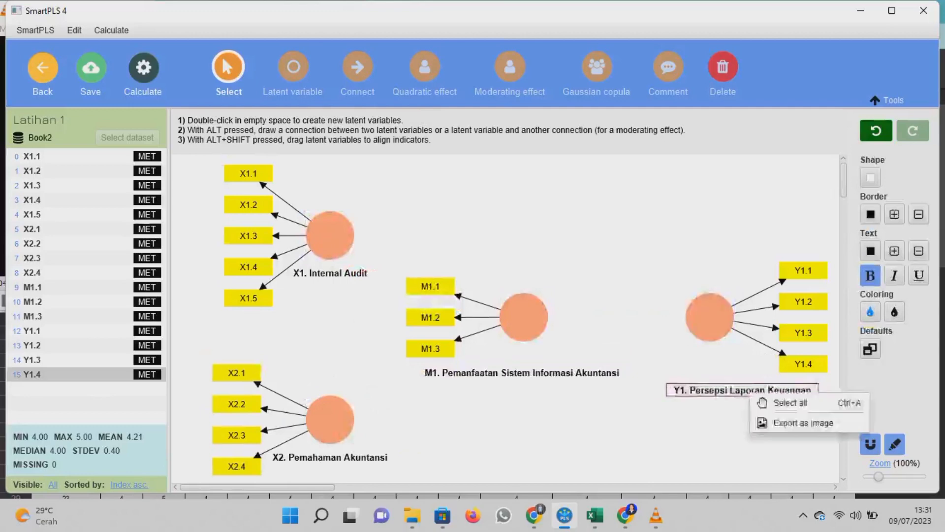
{"action": "mouse_move", "coordinate": [749, 393]}
{"action": "left_mouse_down"}
{"action": "mouse_move", "coordinate": [701, 352]}
{"action": "mouse_move", "coordinate": [740, 390]}
{"action": "left_mouse_up"}
{"action": "left_click_drag", "start_coordinate": [522, 372], "coordinate": [507, 373]}
Step: Place the X1 and X2 name labels to the right of their circles and fine-tune the M1 and Y1 label positions
{"action": "left_click_drag", "start_coordinate": [330, 457], "coordinate": [377, 459]}
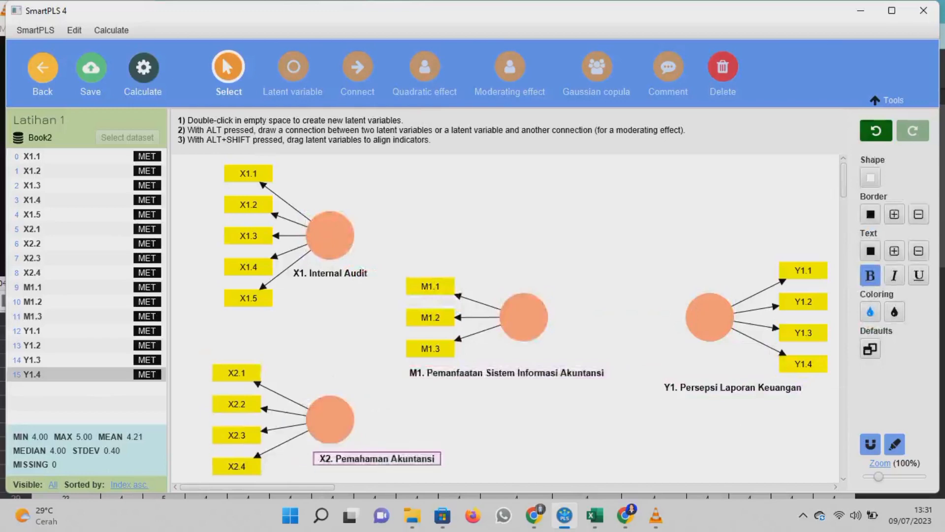
{"action": "left_click_drag", "start_coordinate": [330, 273], "coordinate": [404, 235]}
{"action": "mouse_move", "coordinate": [507, 373]}
{"action": "left_mouse_down"}
{"action": "mouse_move", "coordinate": [523, 369]}
{"action": "mouse_move", "coordinate": [494, 373]}
{"action": "left_mouse_up"}
{"action": "left_click_drag", "start_coordinate": [377, 458], "coordinate": [422, 417]}
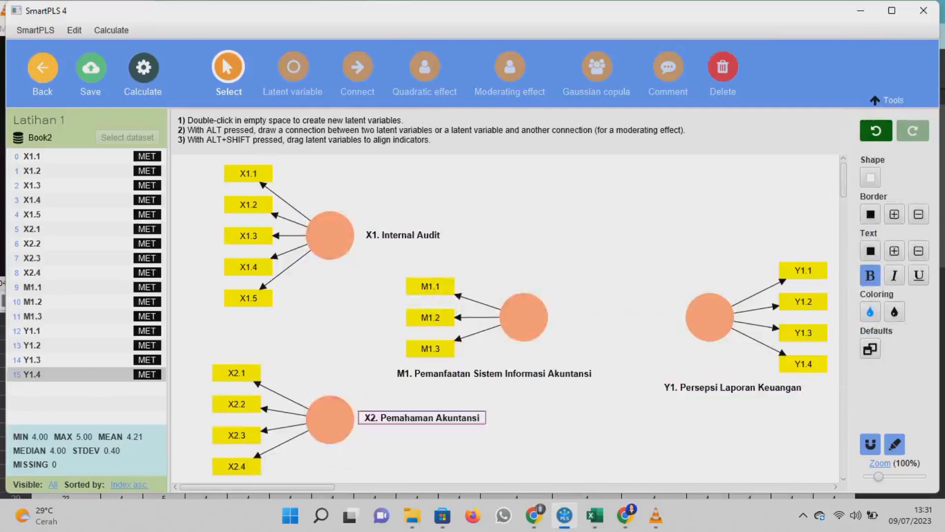
{"action": "mouse_move", "coordinate": [733, 387]}
{"action": "left_mouse_down"}
{"action": "mouse_move", "coordinate": [723, 385]}
{"action": "mouse_move", "coordinate": [677, 257]}
{"action": "mouse_move", "coordinate": [741, 385]}
{"action": "left_mouse_up"}
{"action": "left_click_drag", "start_coordinate": [494, 373], "coordinate": [495, 373]}
Step: Reposition the four latent variable groups, moving X1 up, X2 right, M1 left, and Y1 level with M1
{"action": "mouse_move", "coordinate": [533, 304]}
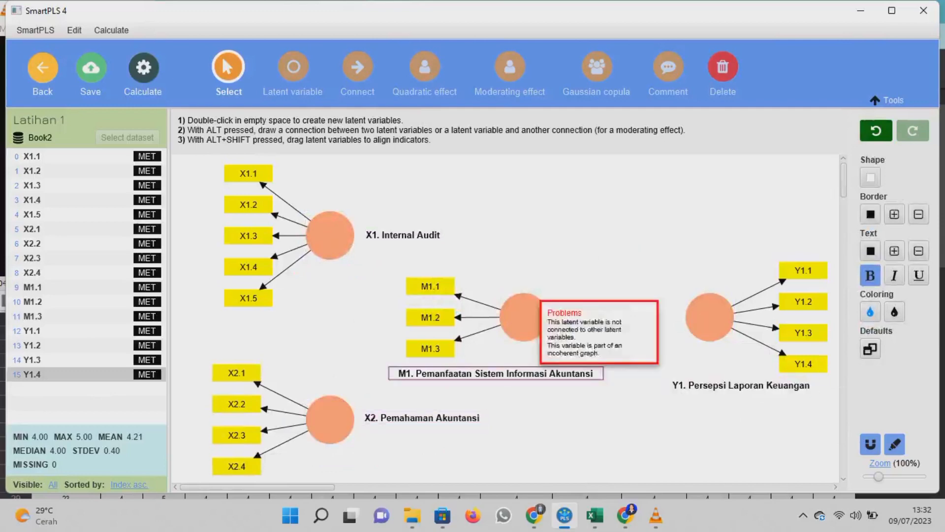
{"action": "left_click_drag", "start_coordinate": [332, 239], "coordinate": [342, 233]}
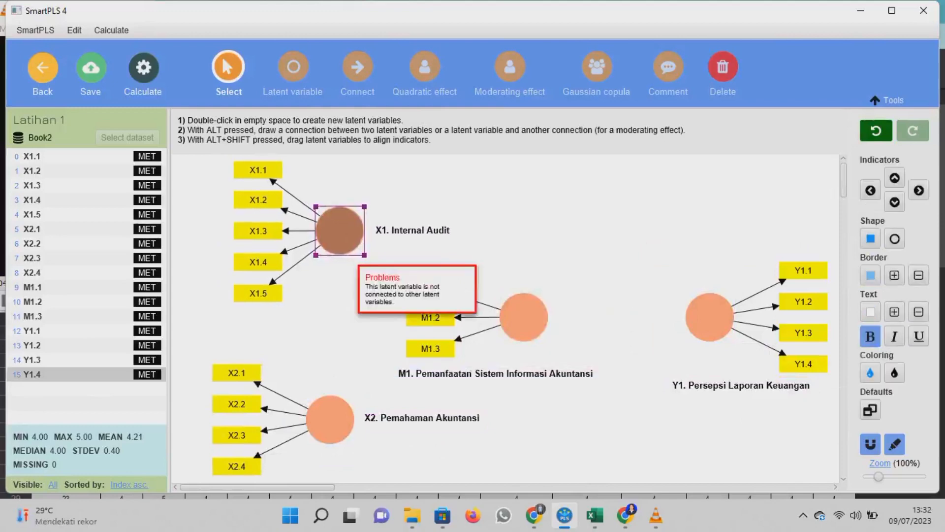
{"action": "left_click_drag", "start_coordinate": [330, 420], "coordinate": [339, 440]}
{"action": "mouse_move", "coordinate": [524, 319]}
{"action": "left_mouse_down"}
{"action": "mouse_move", "coordinate": [526, 335]}
{"action": "mouse_move", "coordinate": [340, 335]}
{"action": "mouse_move", "coordinate": [459, 335]}
{"action": "mouse_move", "coordinate": [479, 319]}
{"action": "mouse_move", "coordinate": [487, 330]}
{"action": "mouse_move", "coordinate": [510, 322]}
{"action": "left_mouse_up"}
{"action": "left_click_drag", "start_coordinate": [696, 315], "coordinate": [694, 320]}
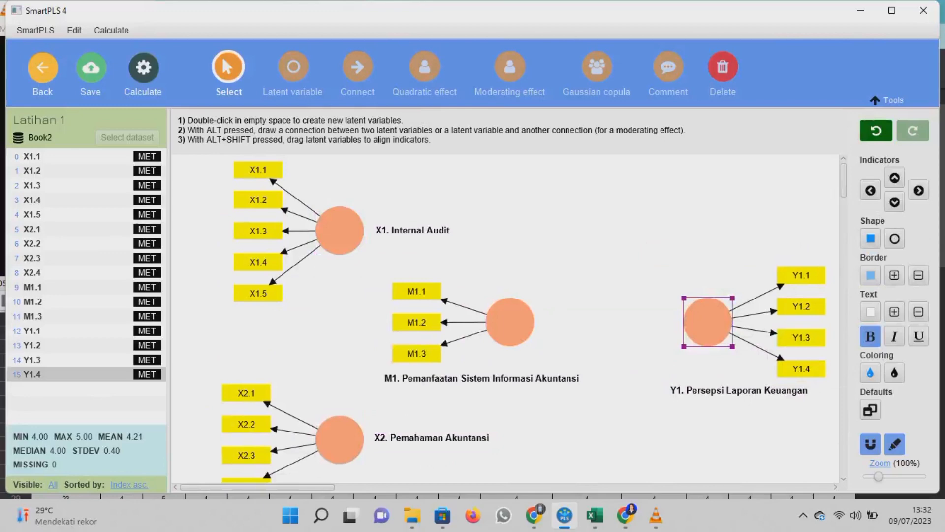
{"action": "left_click_drag", "start_coordinate": [339, 439], "coordinate": [367, 425]}
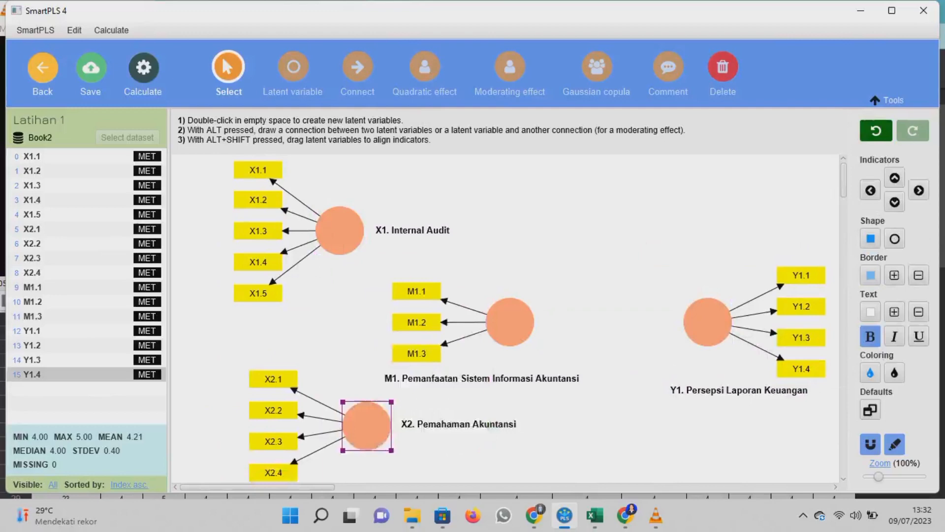
Step: Move the X2 group farther down to widen its gap from the M1 group
{"action": "scroll", "coordinate": [308, 230], "scroll_direction": "down", "scroll_amount": 3}
{"action": "scroll", "coordinate": [309, 231], "scroll_direction": "up", "scroll_amount": 2}
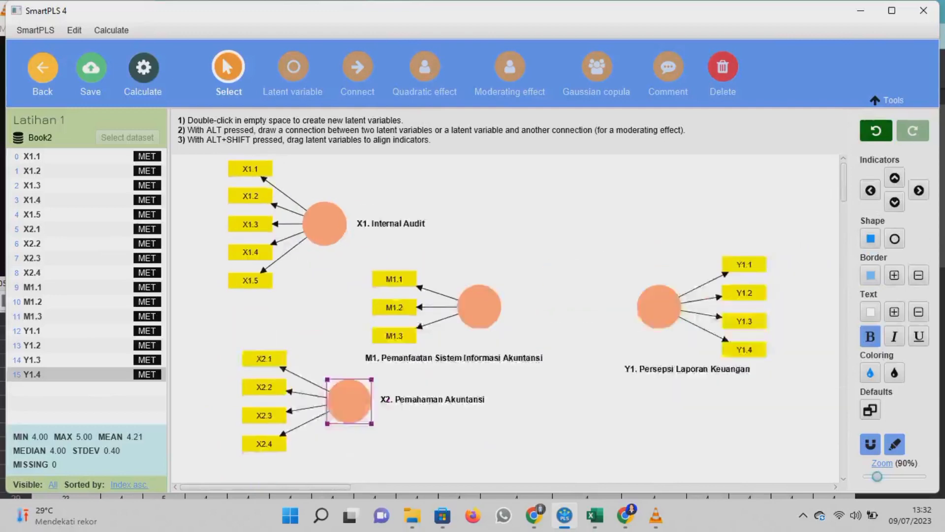
{"action": "scroll", "coordinate": [309, 231], "scroll_direction": "down", "scroll_amount": 1}
{"action": "left_click_drag", "start_coordinate": [331, 375], "coordinate": [328, 406]}
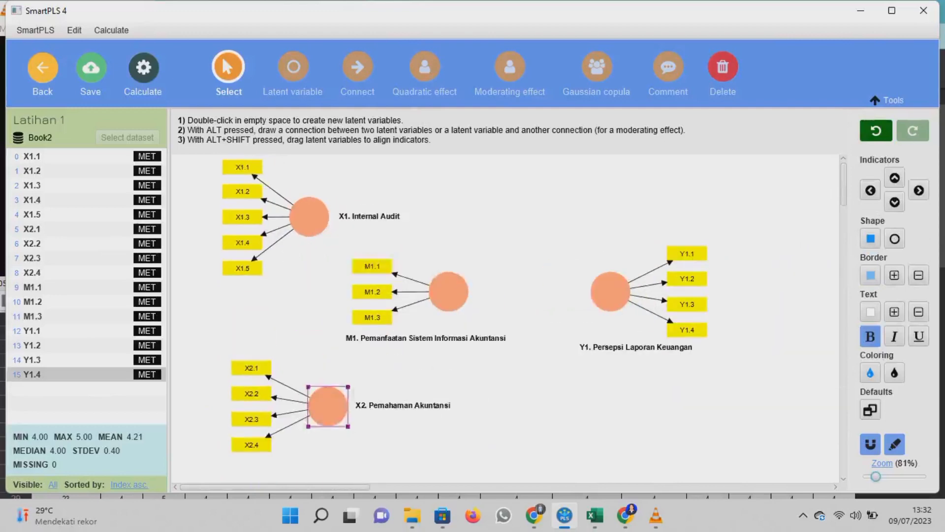
Step: Align the X1 group directly above X2, move M1 and Y1 right onto one level, and clear the selection
{"action": "left_click_drag", "start_coordinate": [449, 291], "coordinate": [610, 291]}
{"action": "left_click_drag", "start_coordinate": [448, 291], "coordinate": [449, 299]}
{"action": "left_click_drag", "start_coordinate": [310, 218], "coordinate": [329, 223]}
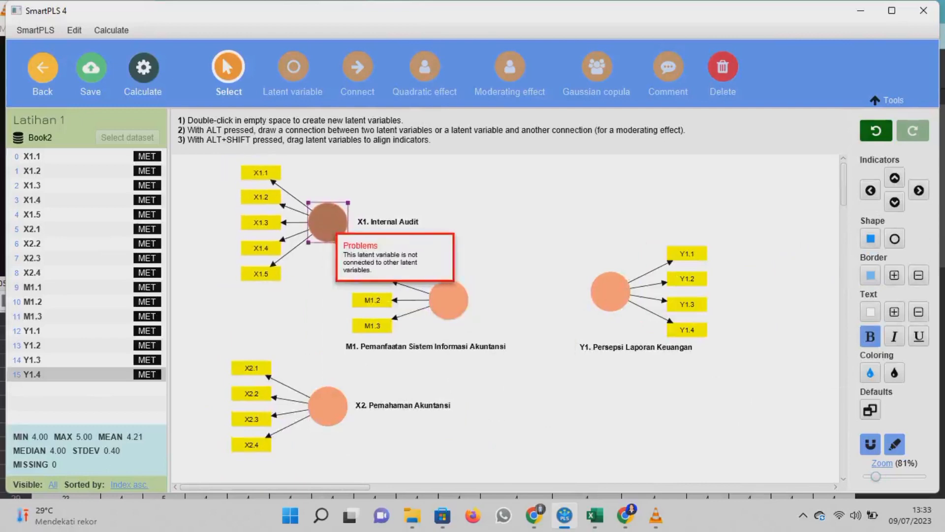
{"action": "left_click_drag", "start_coordinate": [448, 301], "coordinate": [465, 305]}
{"action": "left_click_drag", "start_coordinate": [609, 291], "coordinate": [623, 304]}
{"action": "left_click", "coordinate": [561, 236]}
Step: Connect X1. Internal Audit and X2. Pemahaman Akuntansi to M1. Pemanfaatan Sistem Informasi Akuntansi with path arrows
{"action": "left_click", "coordinate": [358, 68]}
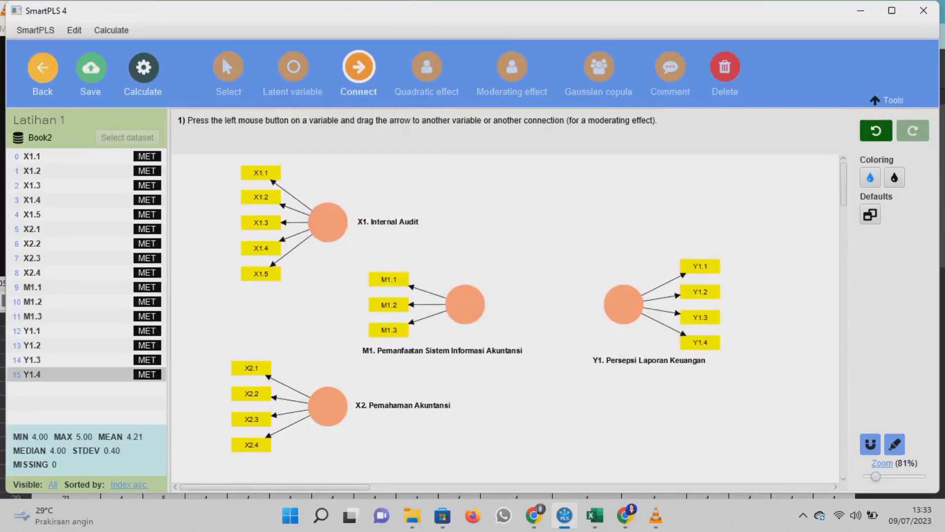
{"action": "left_click_drag", "start_coordinate": [340, 222], "coordinate": [466, 301]}
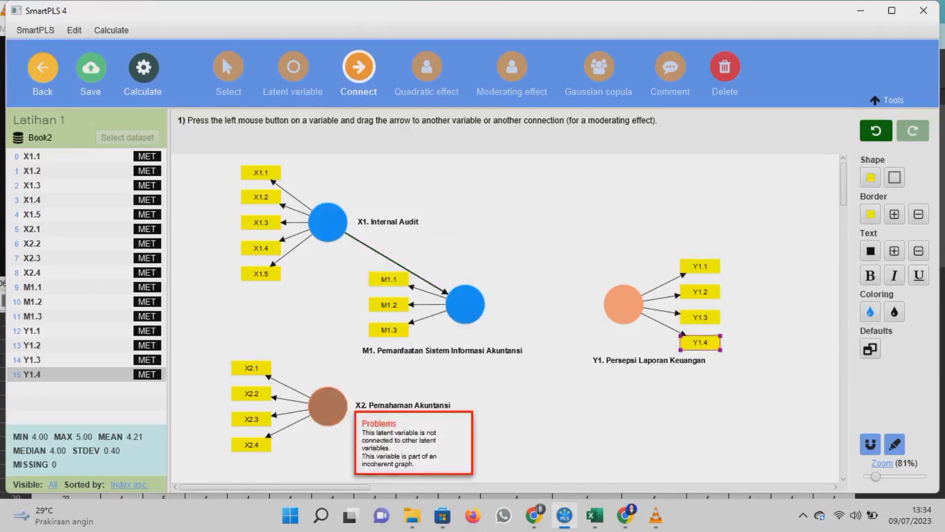
{"action": "left_click_drag", "start_coordinate": [327, 407], "coordinate": [399, 377]}
{"action": "left_click_drag", "start_coordinate": [398, 378], "coordinate": [463, 305]}
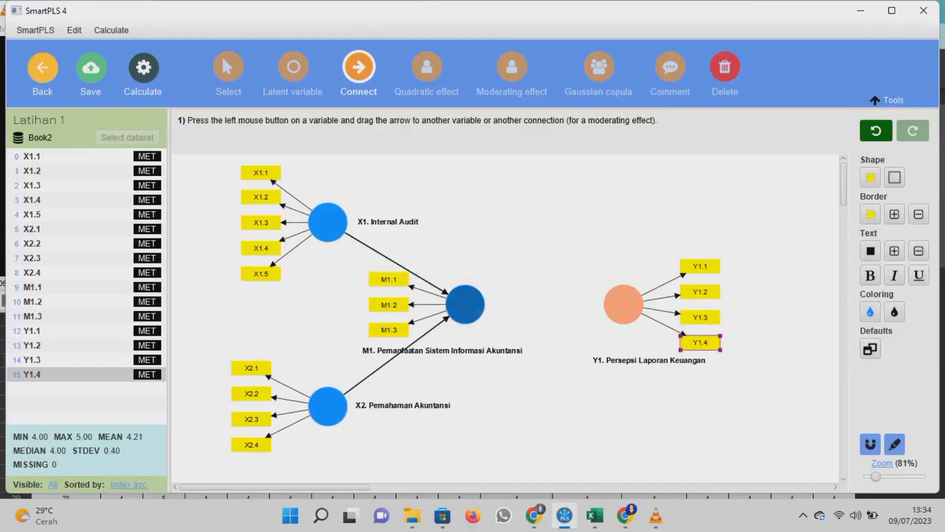
Step: Connect X1, X2 and M1 to Y1. Persepsi Laporan Keuangan with path arrows and return to selection mode
{"action": "left_click_drag", "start_coordinate": [327, 221], "coordinate": [624, 304]}
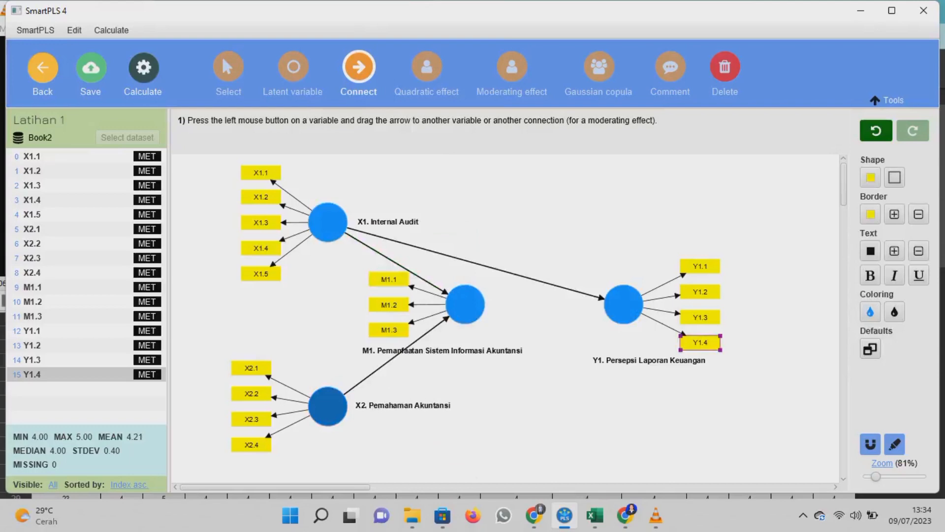
{"action": "left_click_drag", "start_coordinate": [328, 406], "coordinate": [624, 304]}
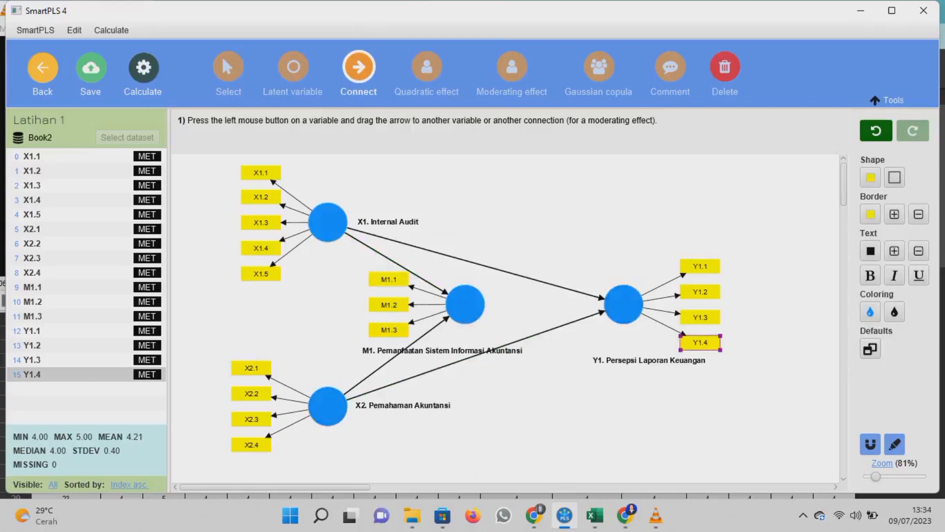
{"action": "left_click_drag", "start_coordinate": [466, 304], "coordinate": [623, 304]}
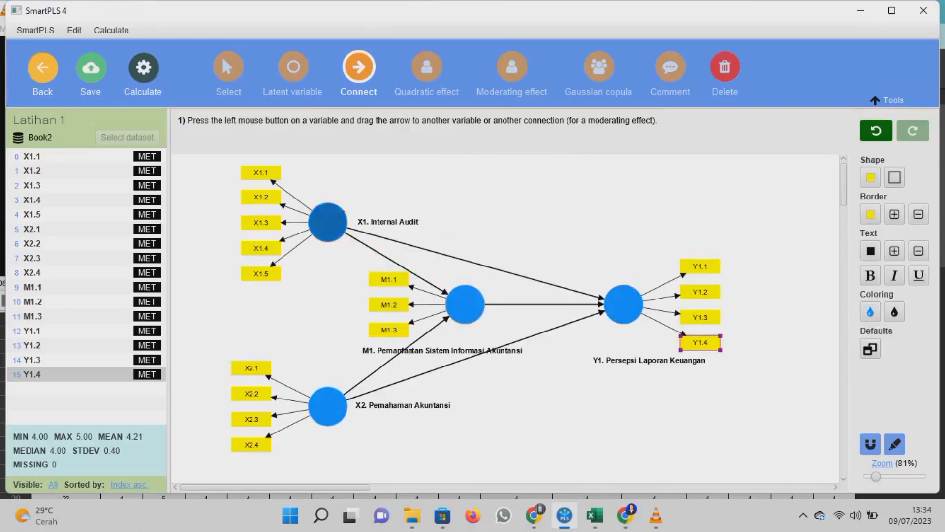
{"action": "left_click", "coordinate": [222, 55]}
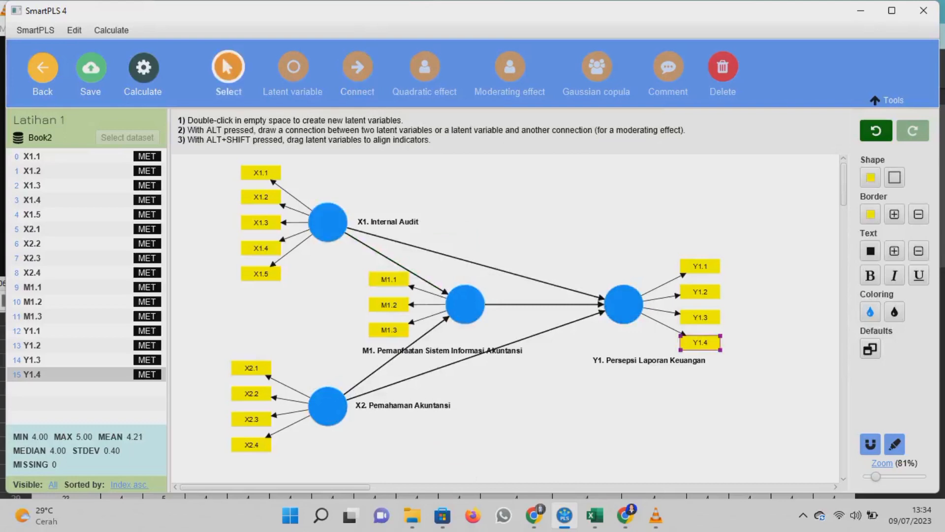
Step: Spread out the connected model, moving M1 left, Y1 right on the same level, and X1 directly above X2
{"action": "mouse_move", "coordinate": [328, 222]}
{"action": "left_mouse_down"}
{"action": "mouse_move", "coordinate": [376, 215]}
{"action": "mouse_move", "coordinate": [328, 232]}
{"action": "left_mouse_up"}
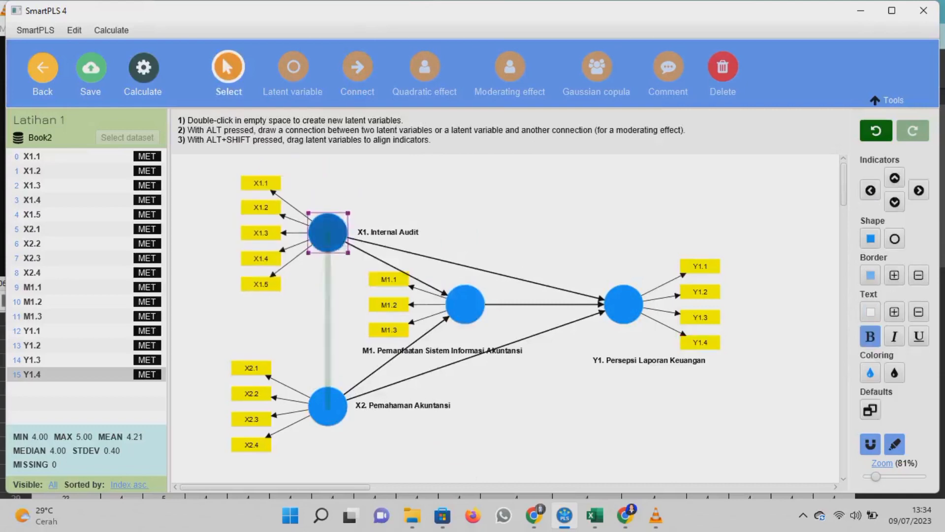
{"action": "left_click", "coordinate": [328, 406]}
{"action": "left_click_drag", "start_coordinate": [328, 406], "coordinate": [333, 426]}
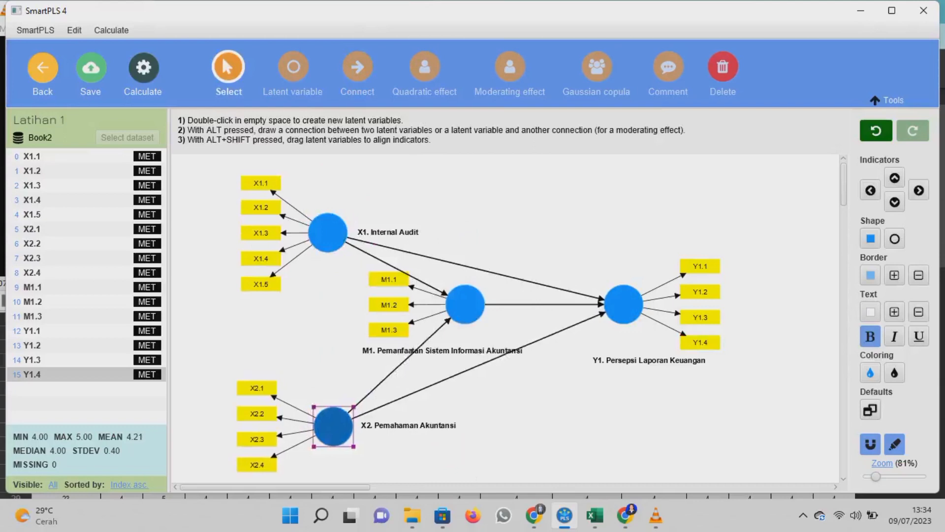
{"action": "left_click_drag", "start_coordinate": [465, 305], "coordinate": [433, 317]}
{"action": "left_click_drag", "start_coordinate": [624, 304], "coordinate": [653, 317]}
{"action": "left_click_drag", "start_coordinate": [328, 232], "coordinate": [356, 225]}
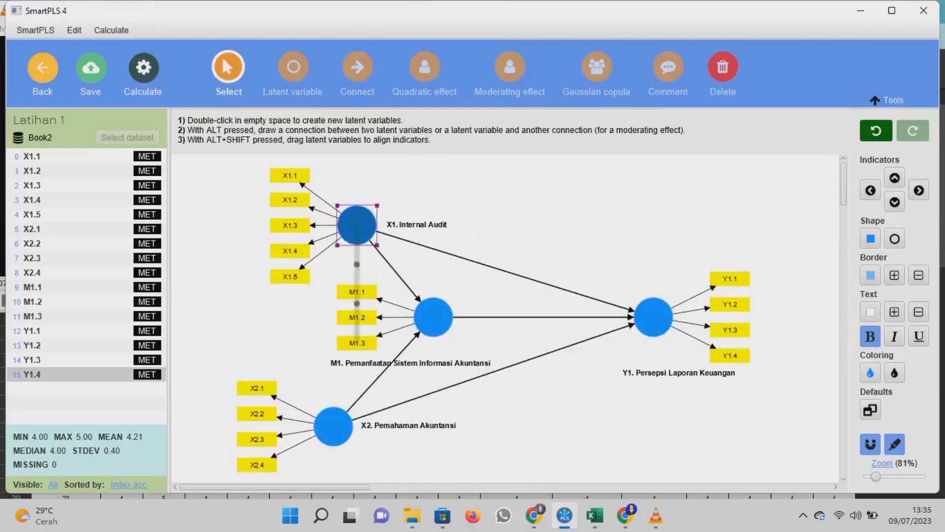
{"action": "left_click_drag", "start_coordinate": [333, 426], "coordinate": [357, 432]}
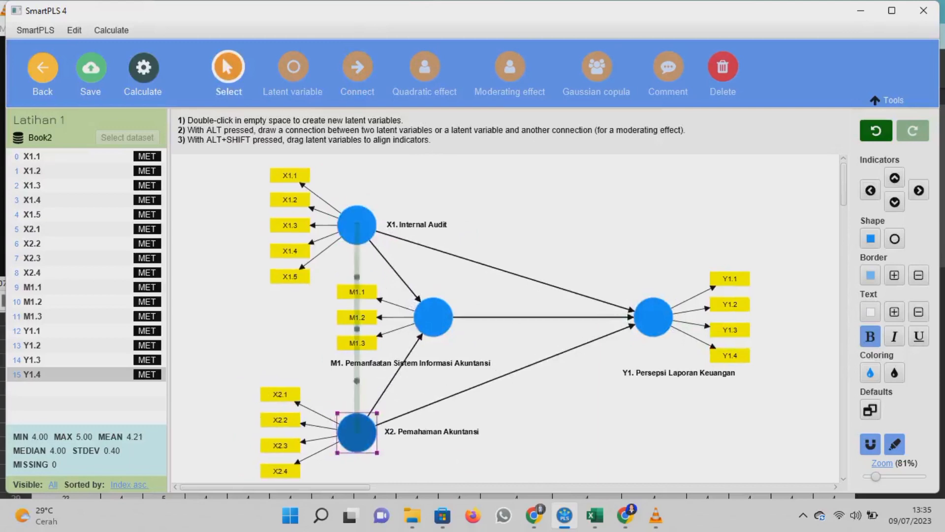
Step: Move Y1. Persepsi Laporan Keuangan closer to M1 on the same level and clear the selection
{"action": "left_click_drag", "start_coordinate": [654, 317], "coordinate": [623, 317]}
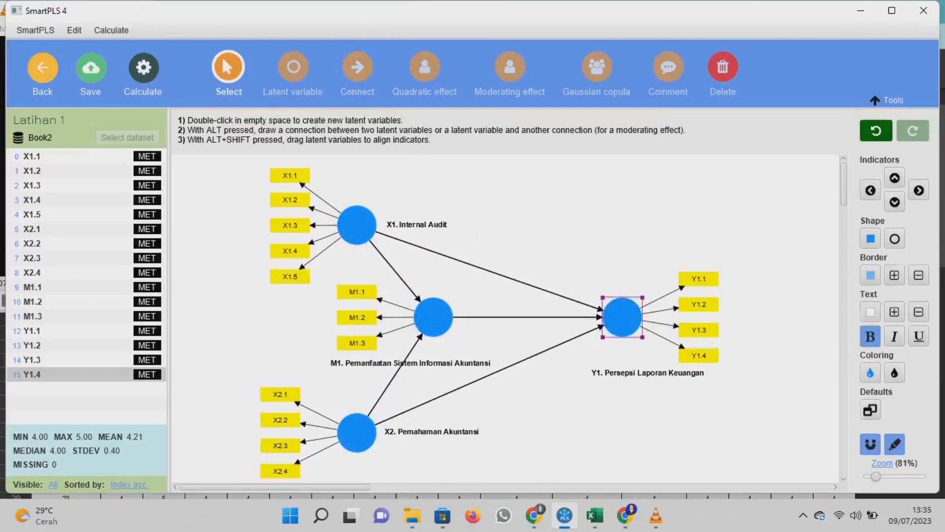
{"action": "key", "text": "Escape"}
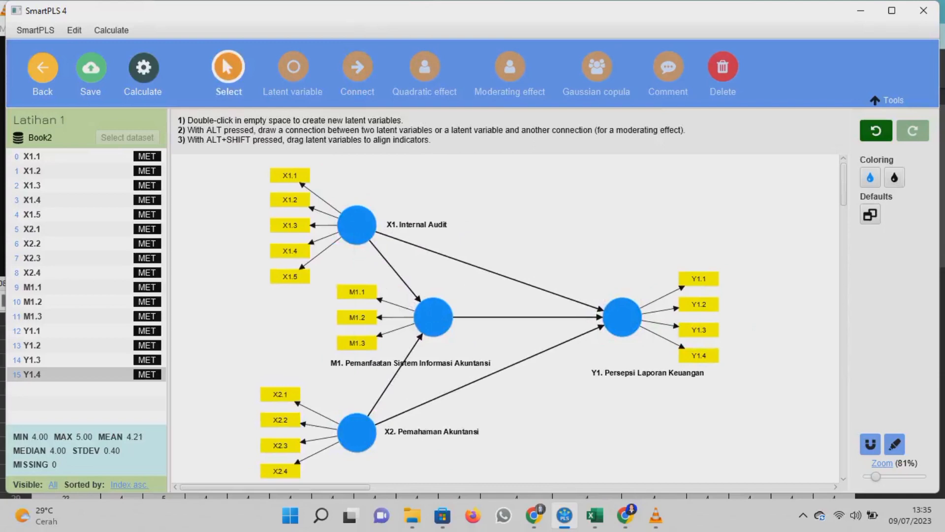
Step: Run the PLS-SEM algorithm with the Path weighting scheme, Standardized results and default initial weights, opening the report
{"action": "left_click", "coordinate": [143, 69]}
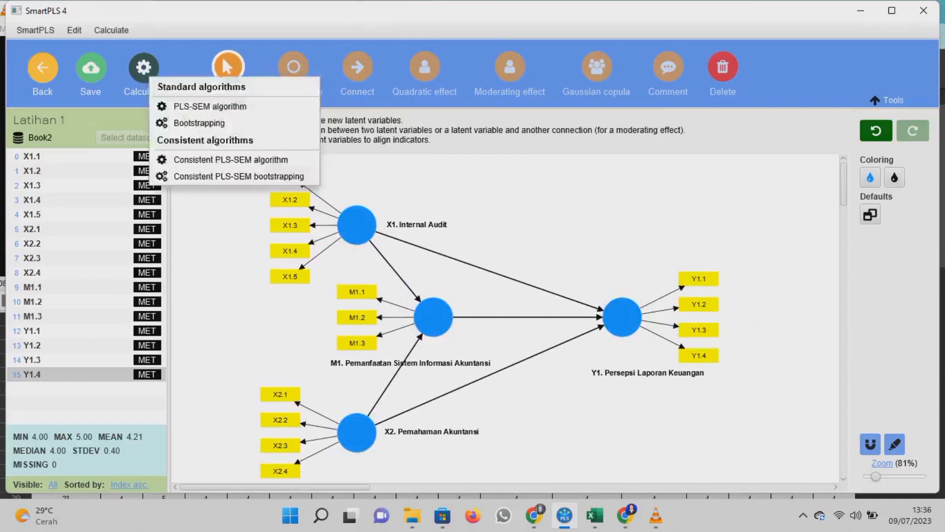
{"action": "left_click", "coordinate": [209, 106]}
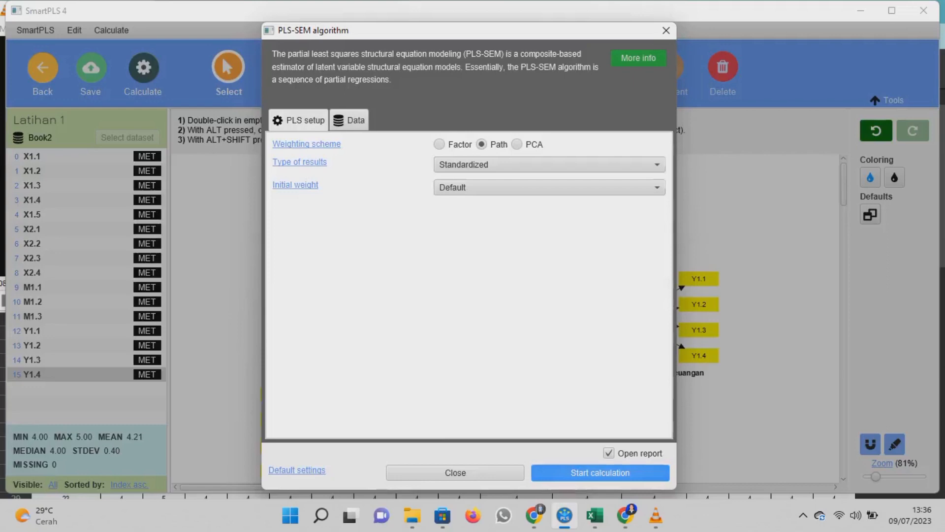
{"action": "left_click", "coordinate": [600, 473]}
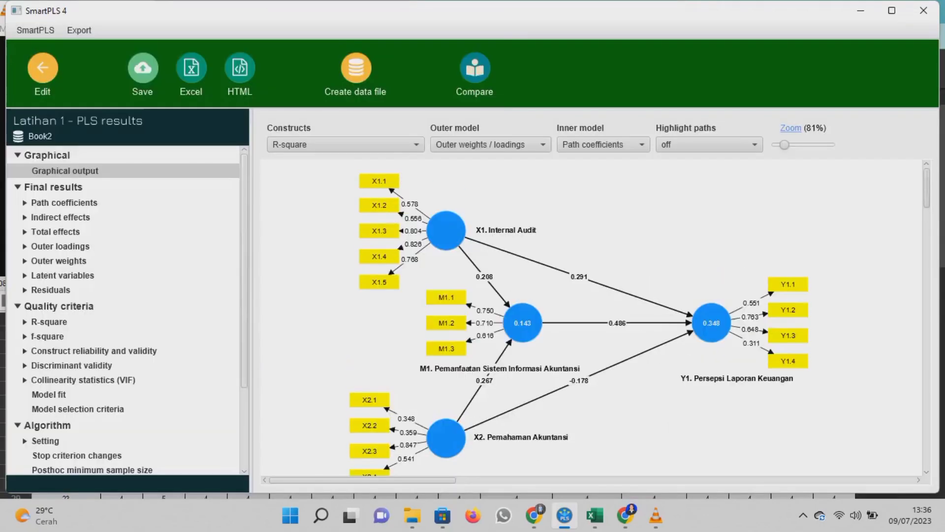
{"action": "scroll", "coordinate": [590, 318], "scroll_direction": "down", "scroll_amount": 1}
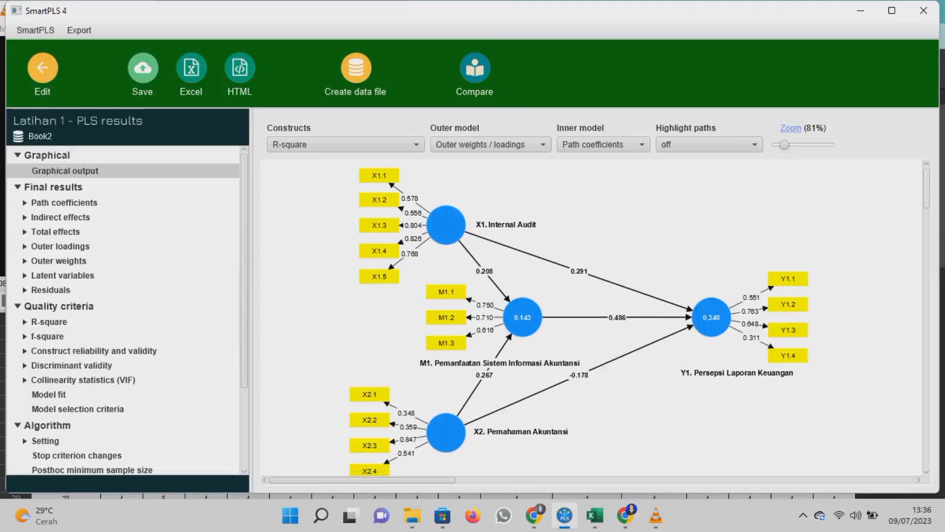
Step: Review the construct reliability and validity overview and the outer loadings matrix of the PLS results
{"action": "mouse_move", "coordinate": [720, 324]}
{"action": "left_click", "coordinate": [94, 351]}
{"action": "mouse_move", "coordinate": [522, 480]}
{"action": "left_mouse_down"}
{"action": "mouse_move", "coordinate": [549, 480]}
{"action": "mouse_move", "coordinate": [520, 480]}
{"action": "left_mouse_up"}
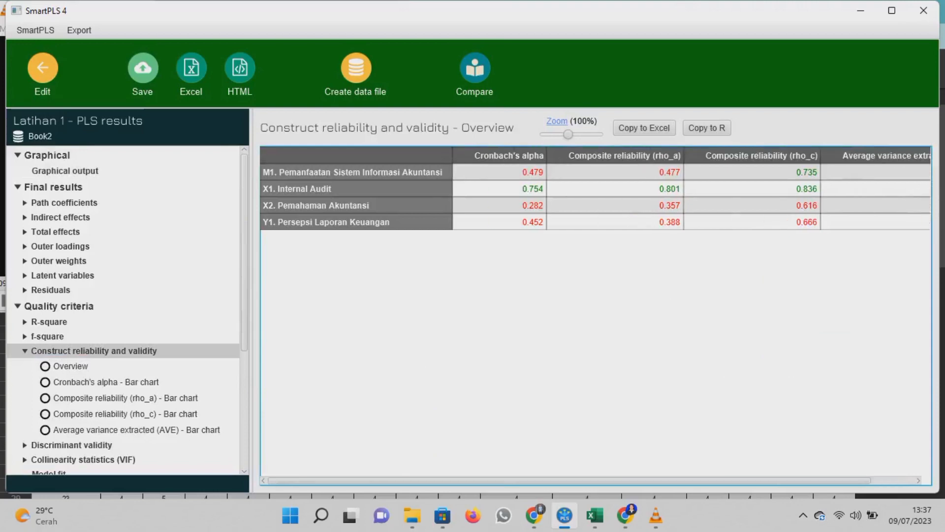
{"action": "mouse_move", "coordinate": [520, 480]}
{"action": "left_mouse_down"}
{"action": "mouse_move", "coordinate": [564, 480]}
{"action": "mouse_move", "coordinate": [521, 480]}
{"action": "left_mouse_up"}
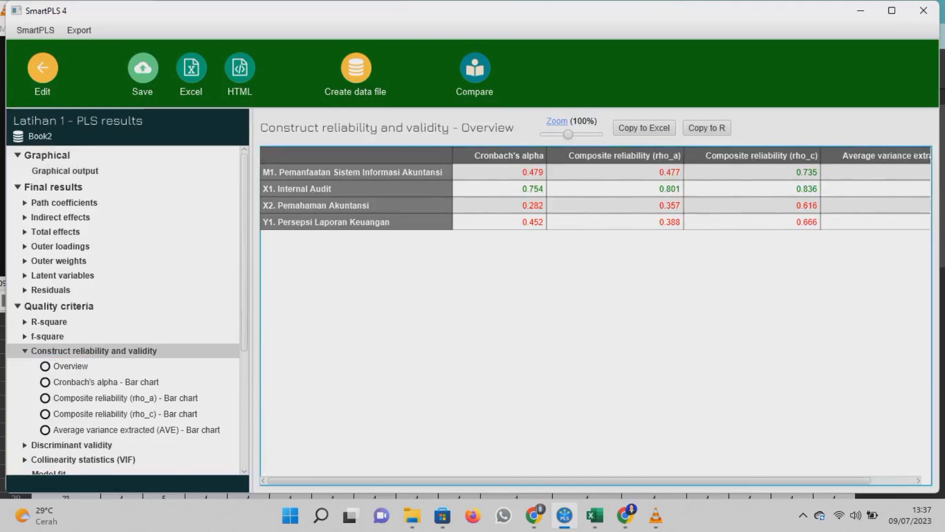
{"action": "left_click", "coordinate": [60, 247]}
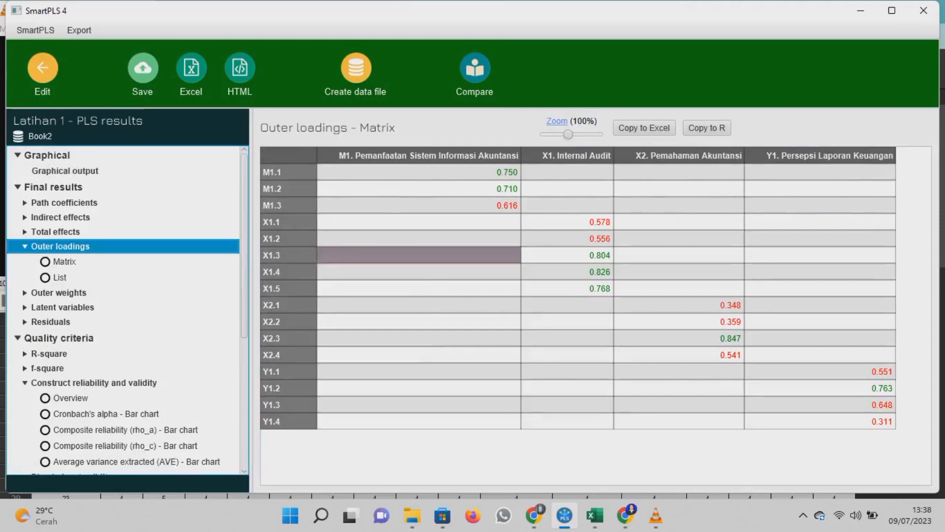
{"action": "left_click", "coordinate": [679, 450]}
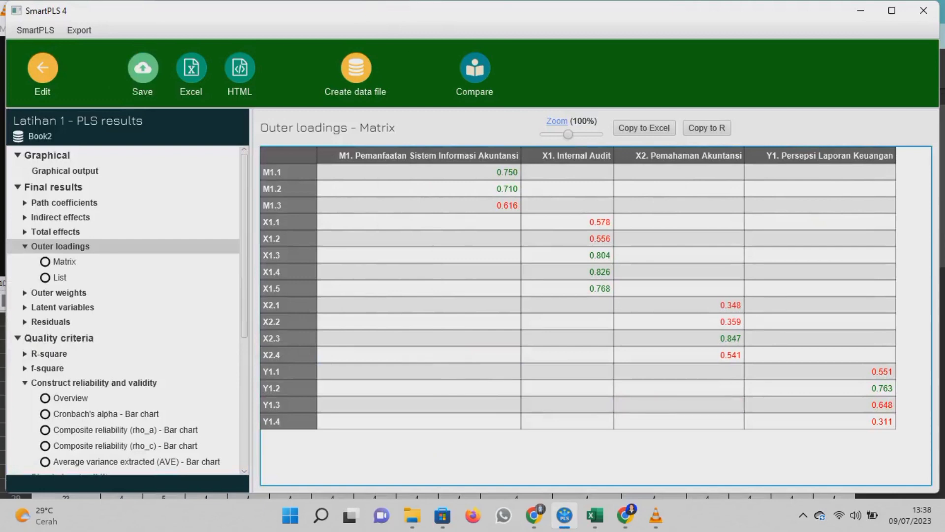
Step: Check the average variance extracted for every construct at 90% zoom and look for weak indicators among the outer loadings
{"action": "left_click", "coordinate": [94, 383]}
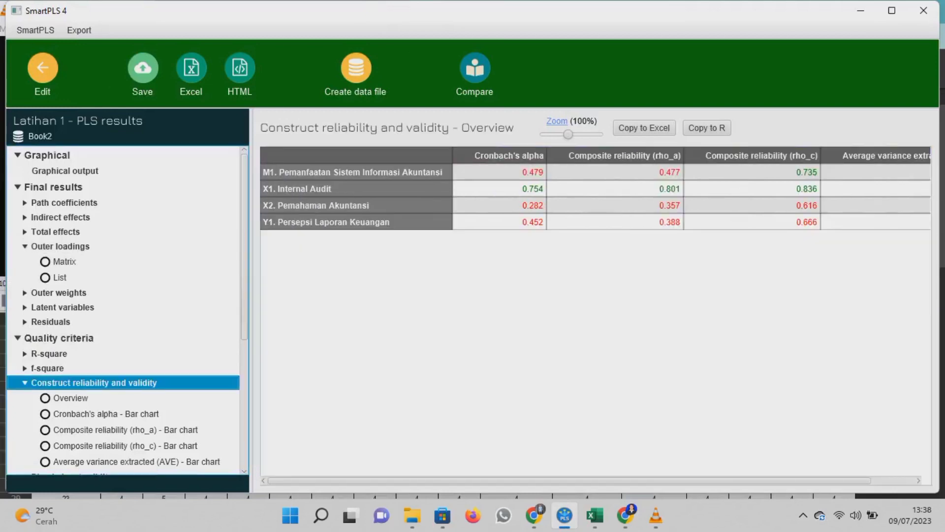
{"action": "left_click_drag", "start_coordinate": [569, 481], "coordinate": [612, 480]}
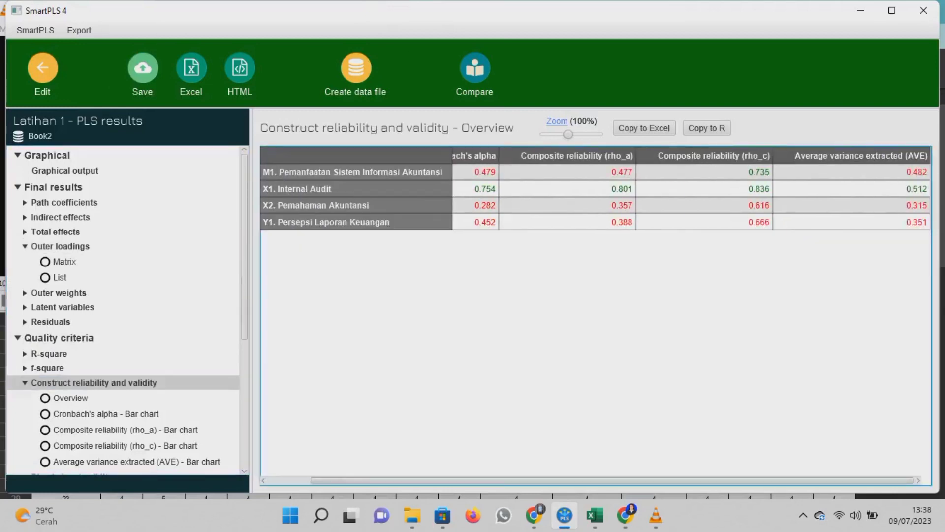
{"action": "left_click_drag", "start_coordinate": [569, 134], "coordinate": [565, 135]}
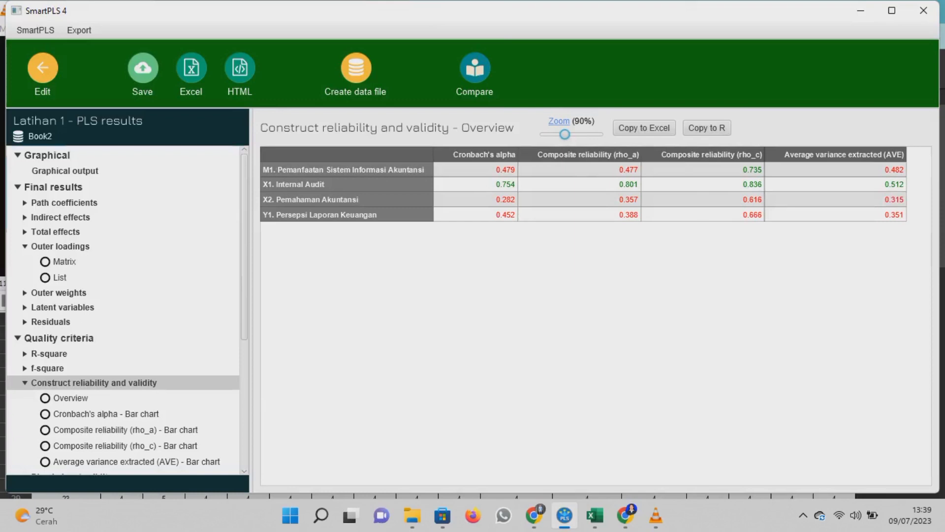
{"action": "left_click", "coordinate": [60, 246]}
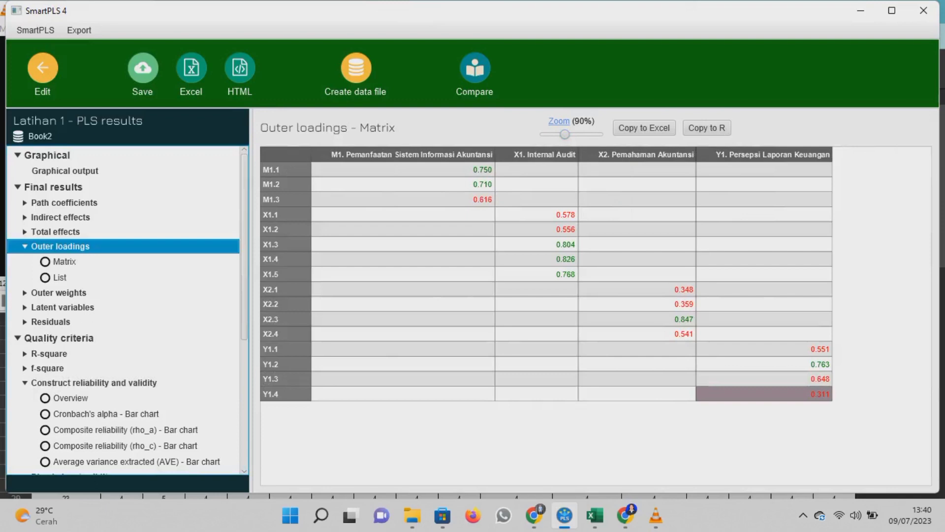
Step: Return to the model and delete the indicators Y1.4, X2.1 and X2.2
{"action": "left_click", "coordinate": [42, 68]}
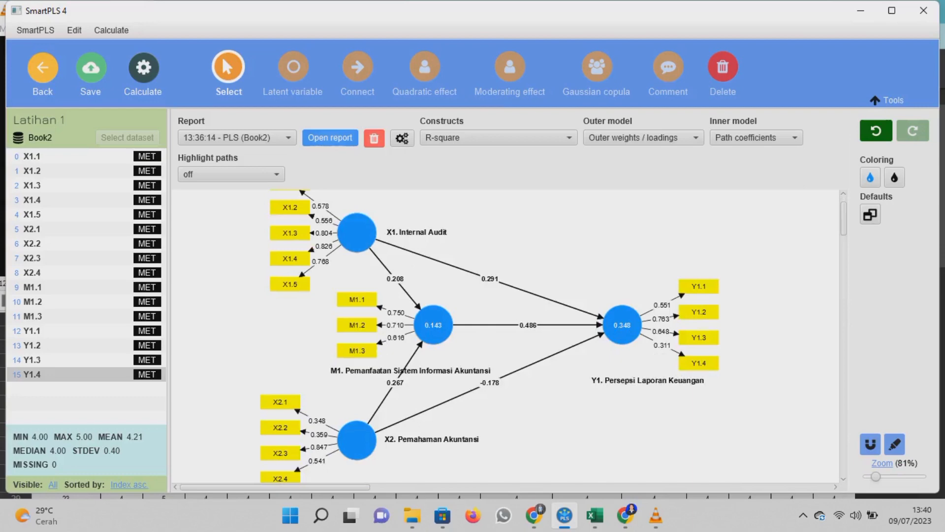
{"action": "left_click", "coordinate": [699, 363]}
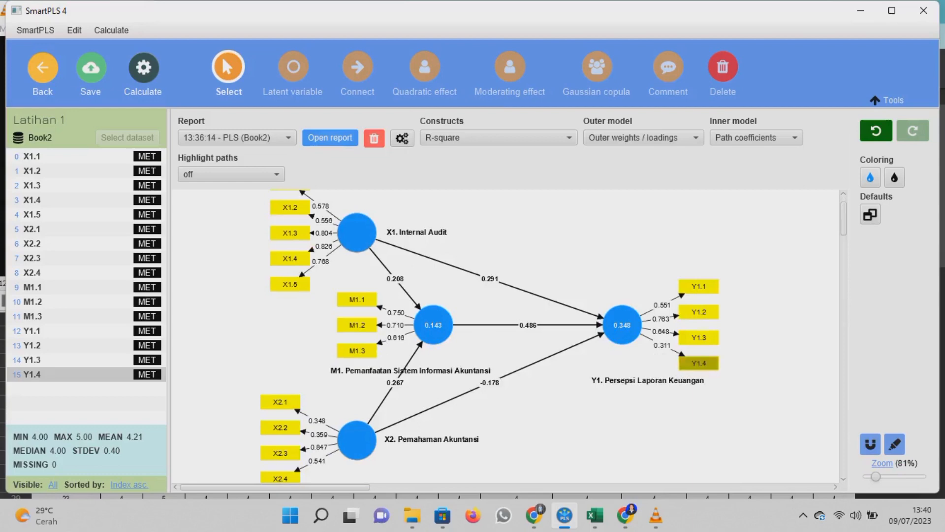
{"action": "left_click", "coordinate": [280, 427]}
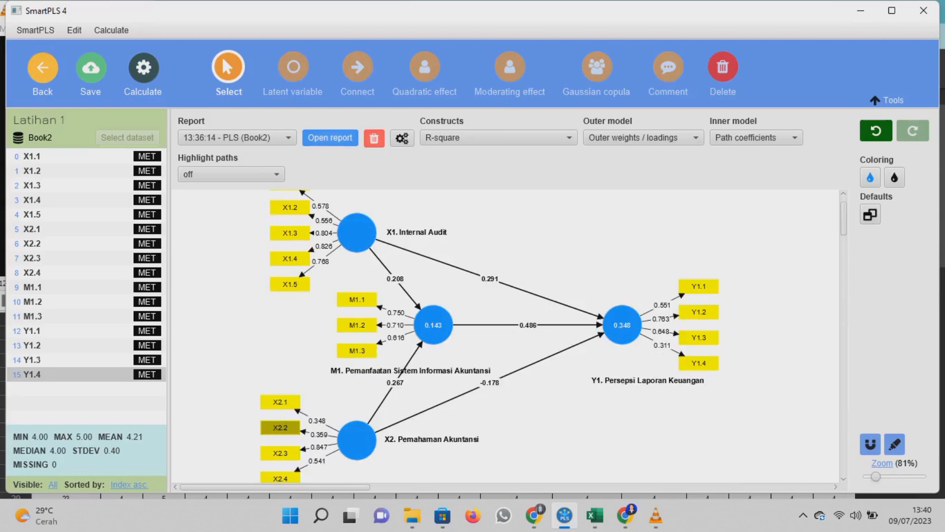
{"action": "right_click", "coordinate": [696, 364]}
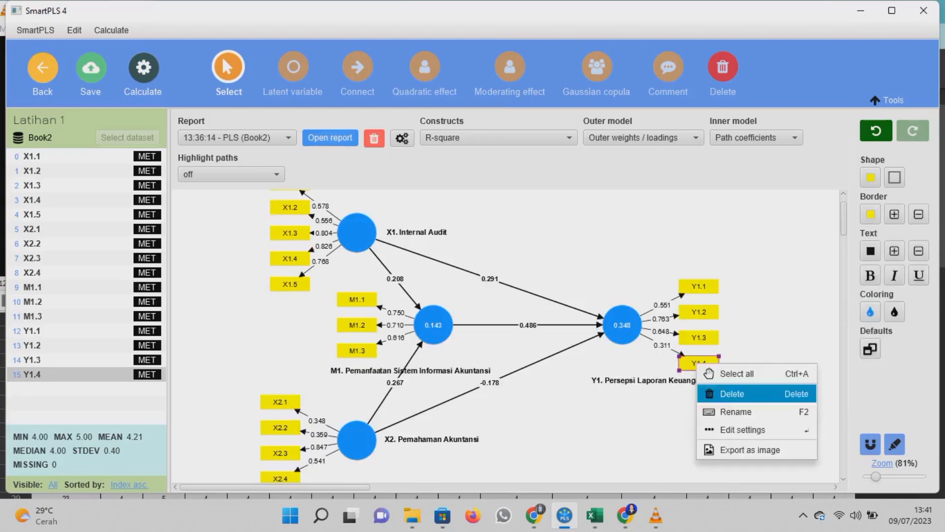
{"action": "left_click", "coordinate": [733, 394]}
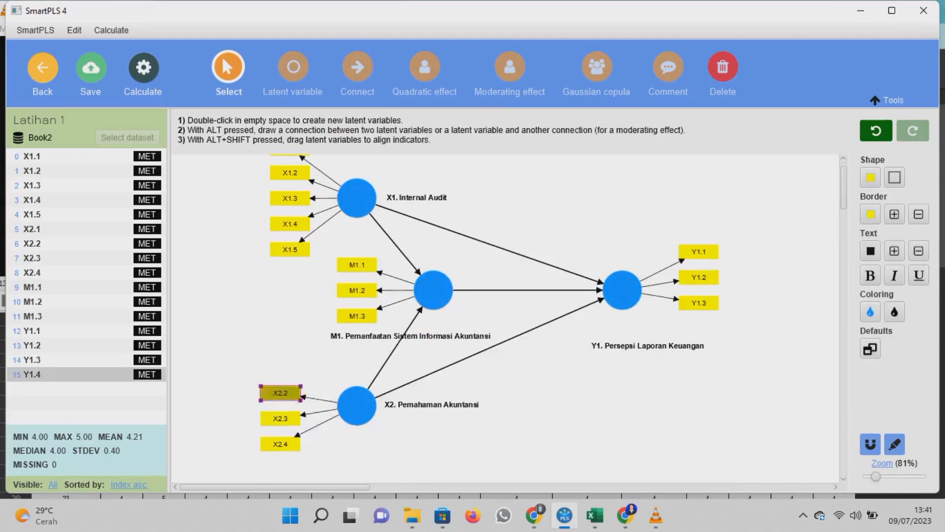
{"action": "right_click", "coordinate": [280, 392]}
{"action": "left_click", "coordinate": [315, 422]}
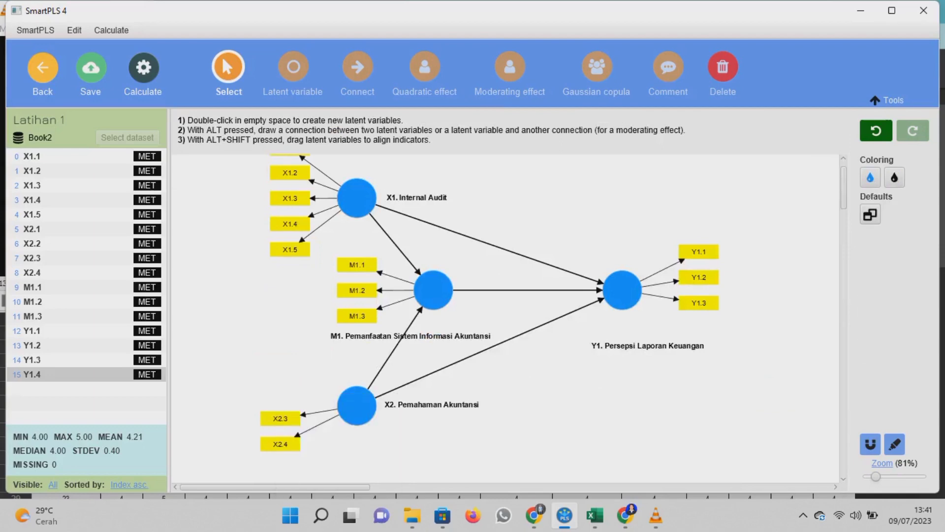
{"action": "scroll", "coordinate": [505, 318], "scroll_direction": "up", "scroll_amount": 1}
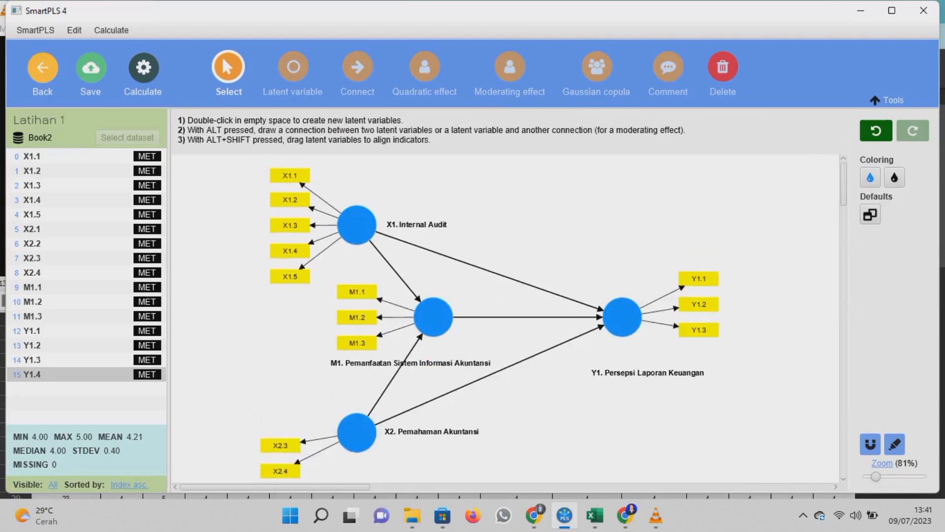
Step: Recalculate the reduced model with the PLS-SEM algorithm and check its construct reliability and validity results
{"action": "left_click", "coordinate": [150, 68]}
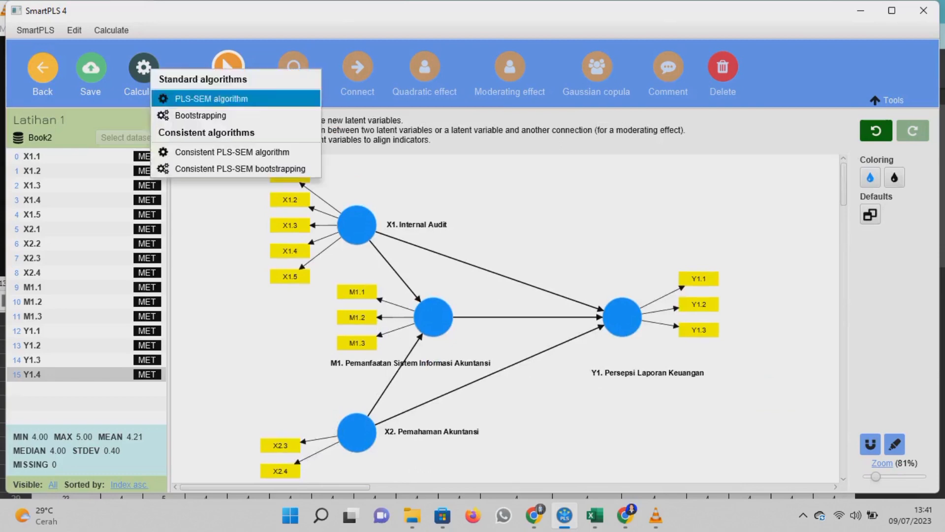
{"action": "left_click", "coordinate": [211, 99]}
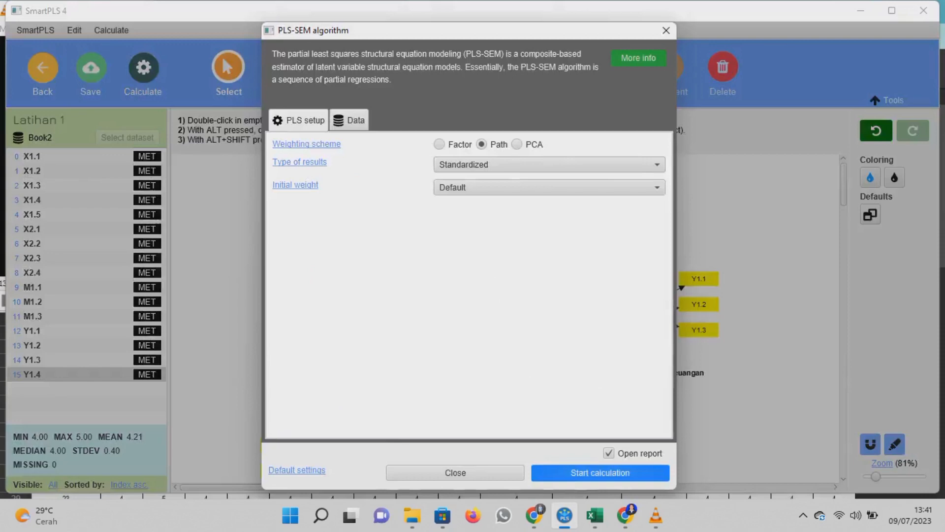
{"action": "left_click", "coordinate": [600, 472]}
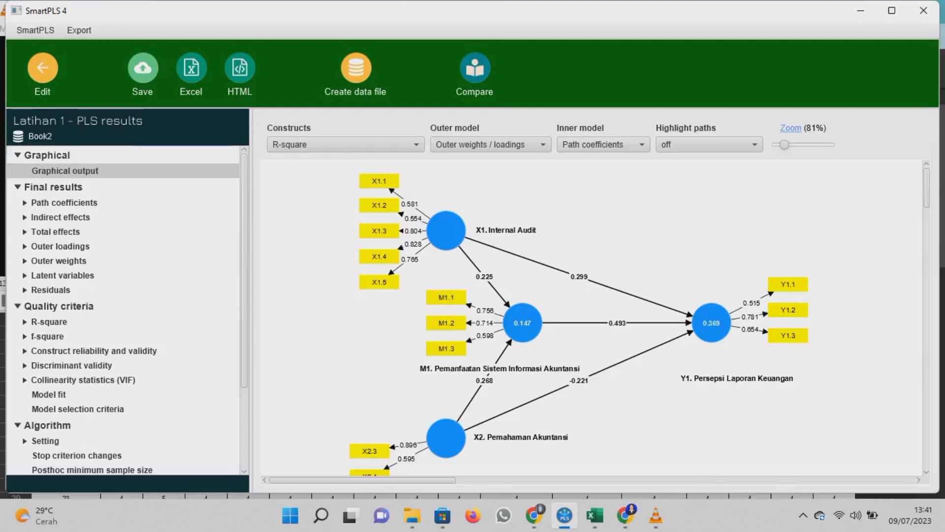
{"action": "left_click", "coordinate": [93, 351]}
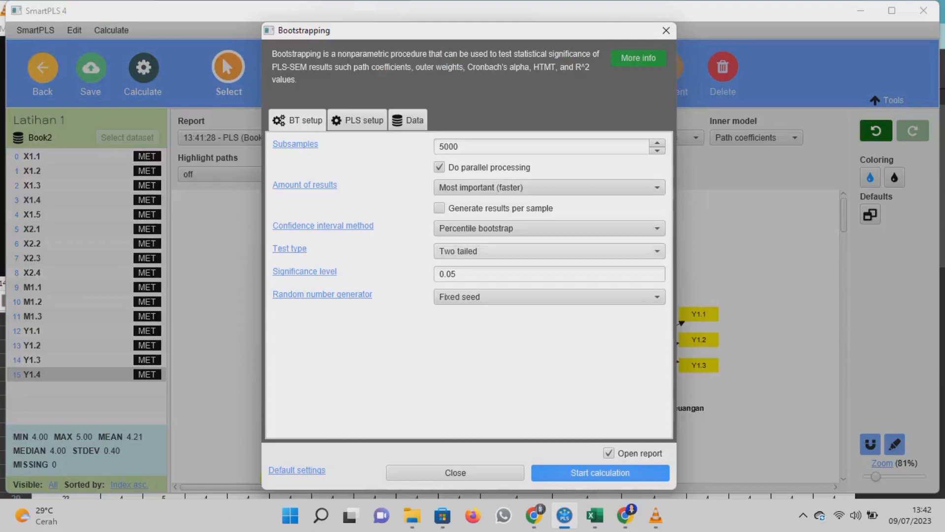
Step: Run one-tailed bootstrapping at the 0.05 significance level with a reduced number of subsamples, and show the path coefficients
{"action": "left_click", "coordinate": [549, 252]}
{"action": "left_click", "coordinate": [540, 147]}
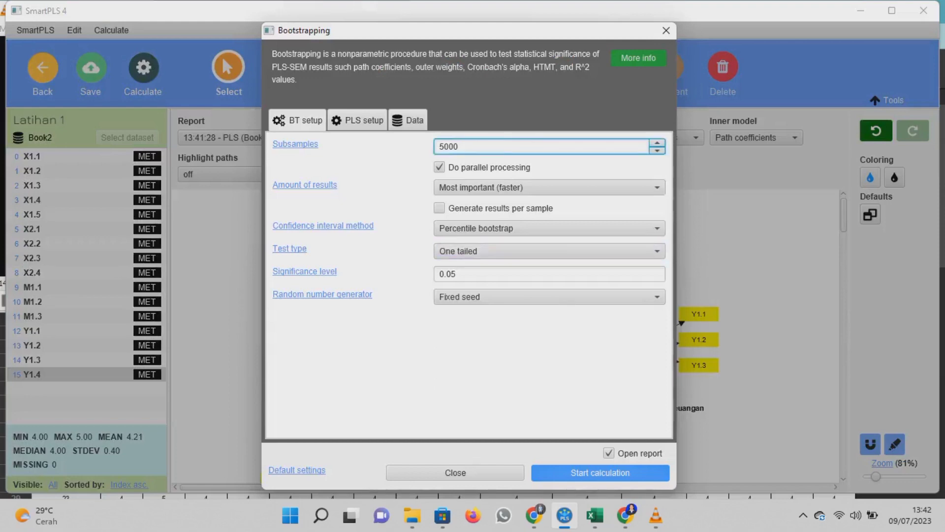
{"action": "key", "text": "BackSpace"}
{"action": "key", "text": "Return"}
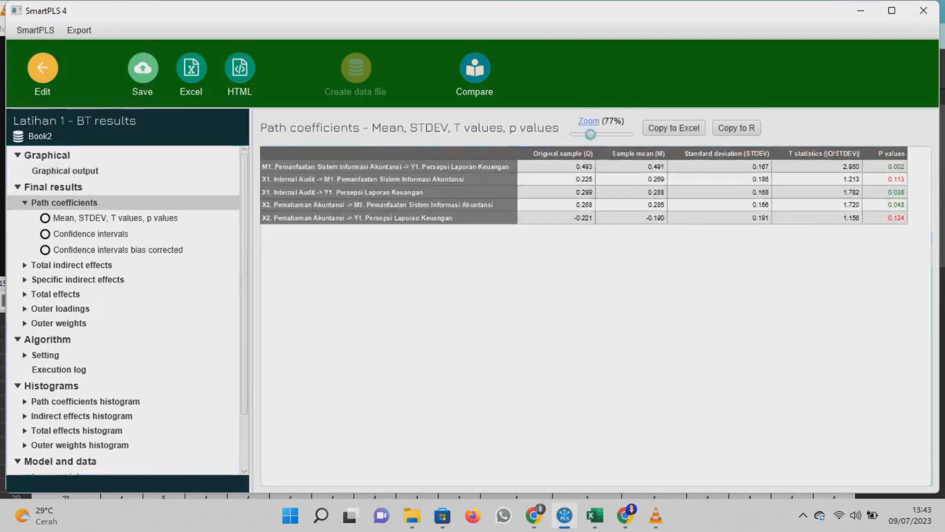
Step: Enlarge the path coefficients table to 82% and examine the M1 to Y1 path's original sample, T statistic and p value
{"action": "left_click_drag", "start_coordinate": [590, 134], "coordinate": [593, 134]}
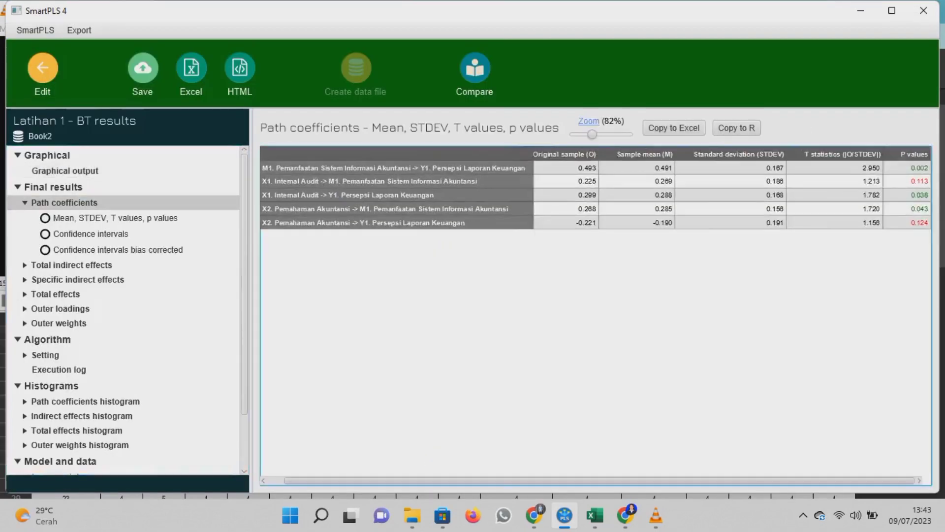
{"action": "left_click", "coordinate": [907, 167]}
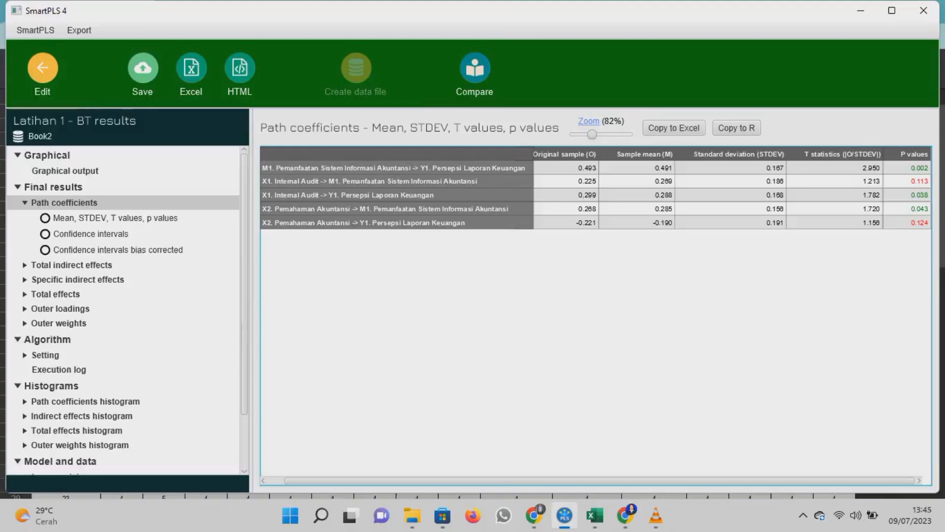
{"action": "key", "text": "alt+Tab"}
{"action": "key", "text": "alt+Tab"}
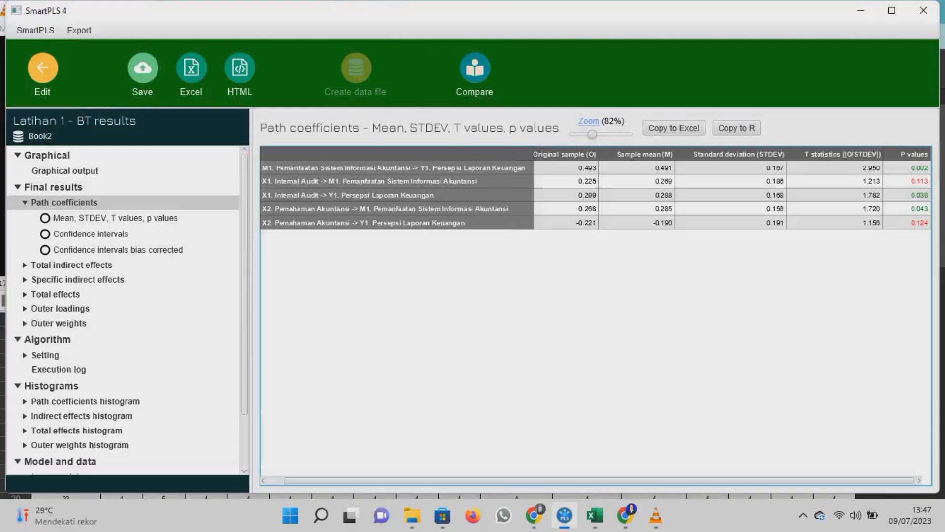
{"action": "left_click", "coordinate": [566, 167]}
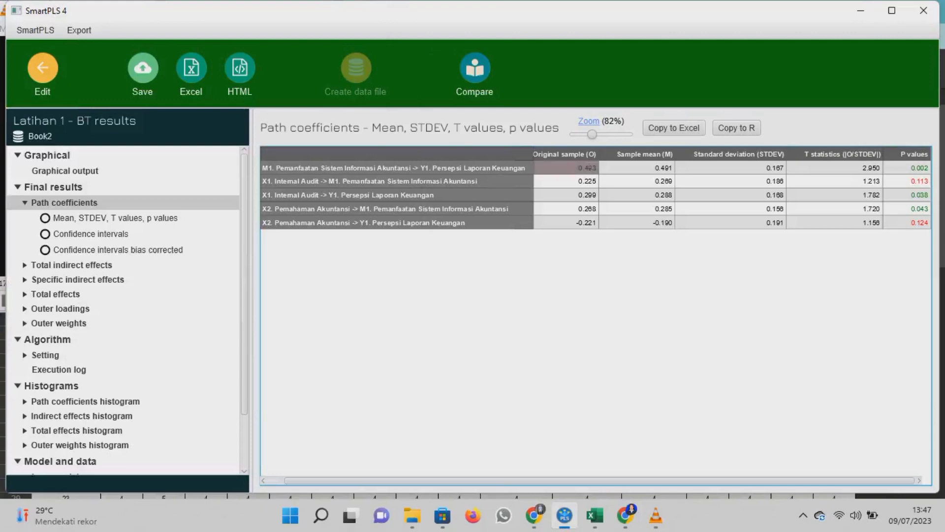
{"action": "left_click", "coordinate": [907, 168]}
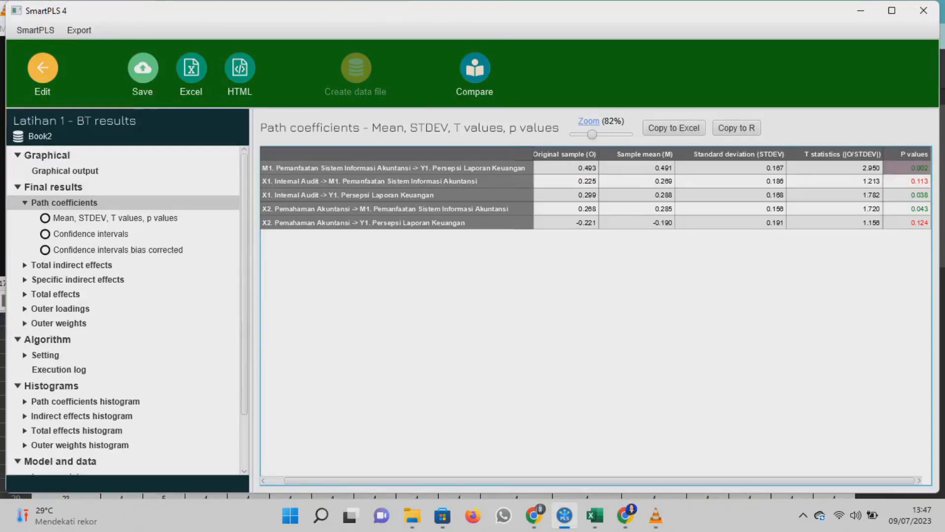
{"action": "left_click", "coordinate": [835, 167]}
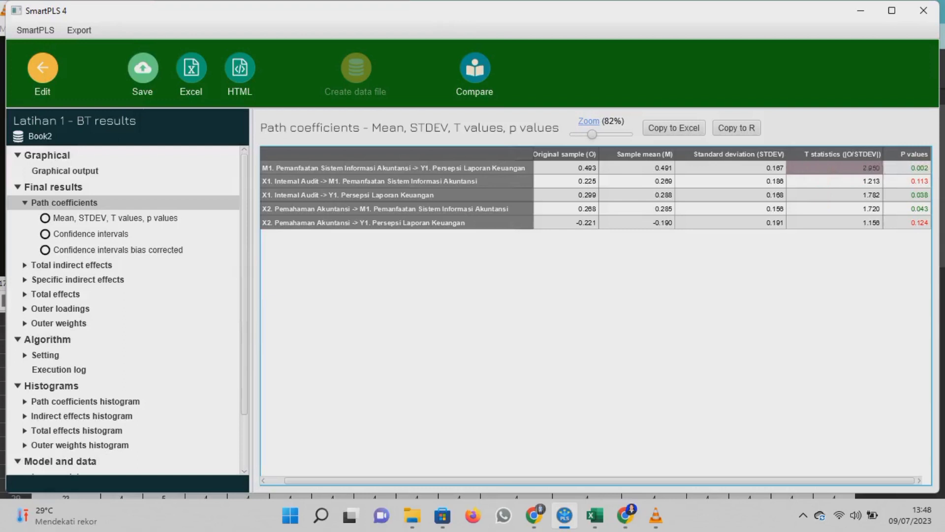
Step: Examine the X1 to M1 path's row in the path coefficients table, from original sample to p value
{"action": "left_click", "coordinate": [566, 181]}
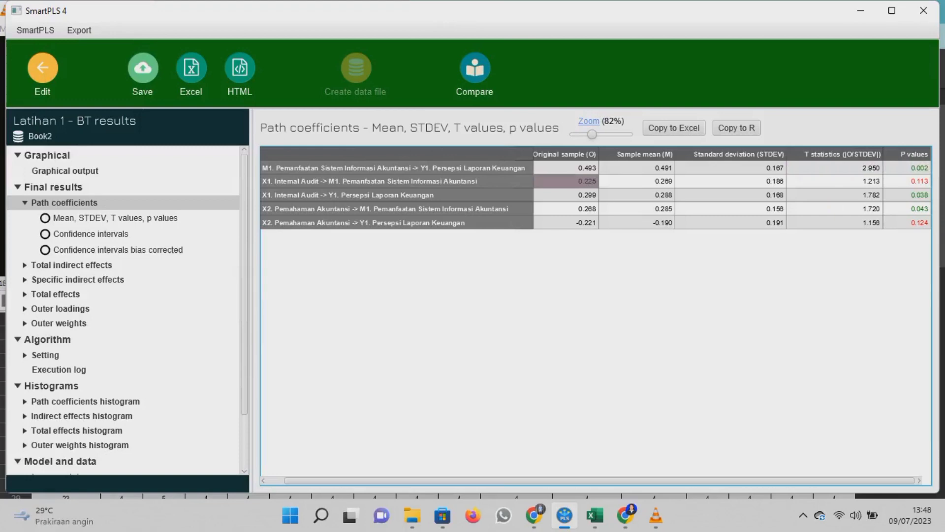
{"action": "key", "text": "Right"}
{"action": "key", "text": "Right"}
{"action": "key", "text": "Right"}
{"action": "key", "text": "Right"}
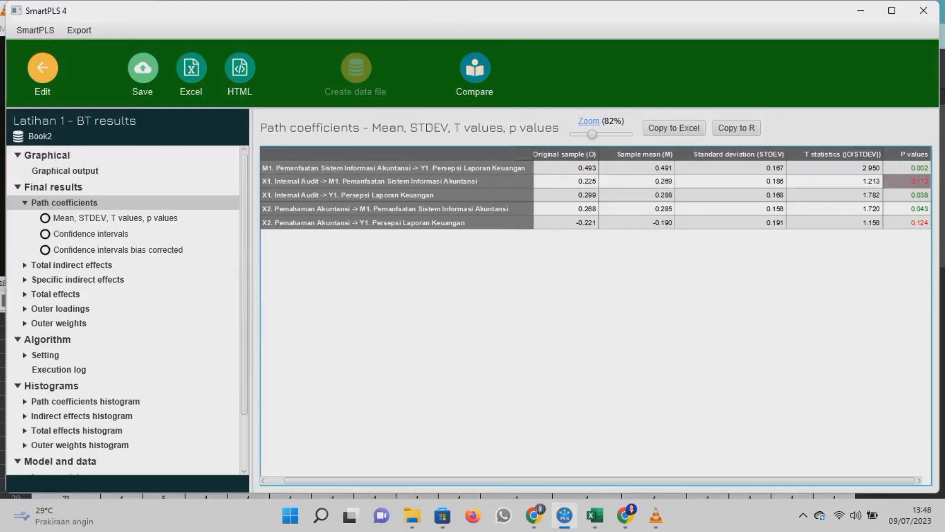
Step: Examine the X1 to Y1 and M1 to Y1 paths' original samples, T statistics and p values in the path coefficients table
{"action": "key", "text": "Left"}
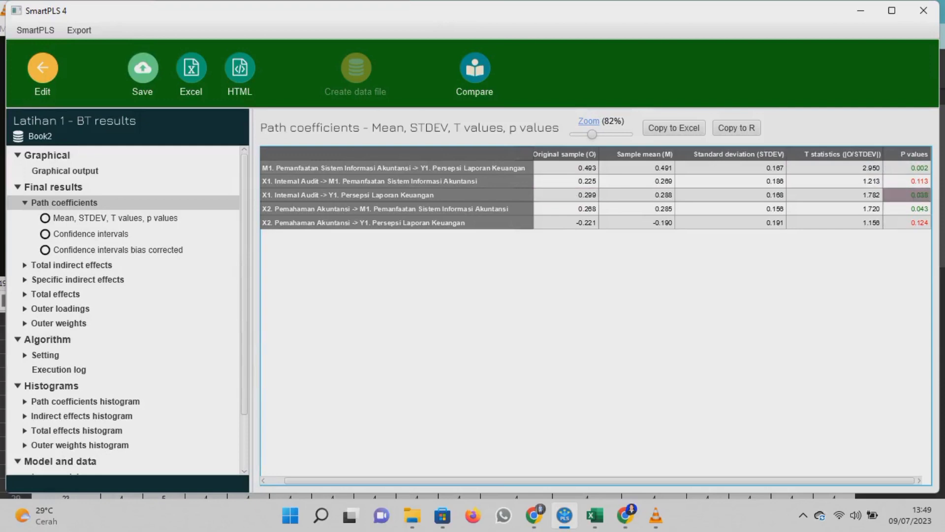
{"action": "left_click", "coordinate": [835, 195]}
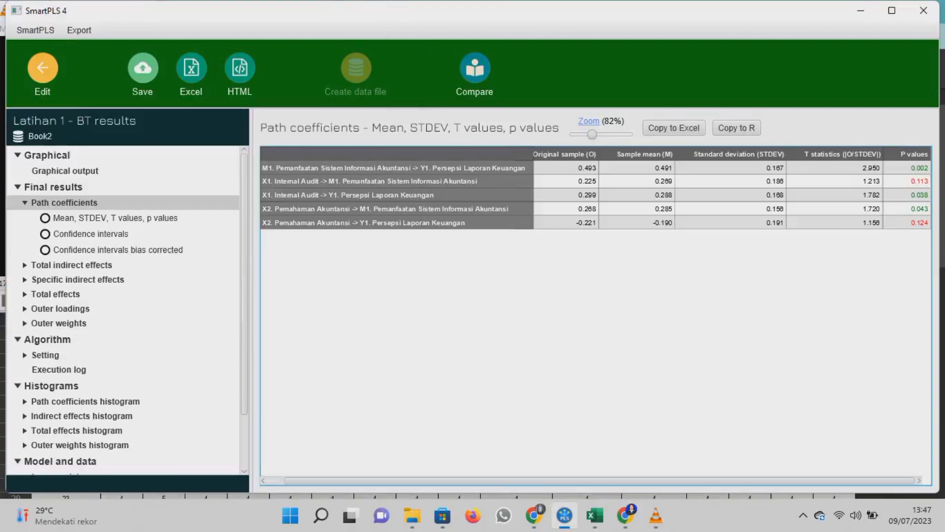
{"action": "left_click", "coordinate": [566, 168]}
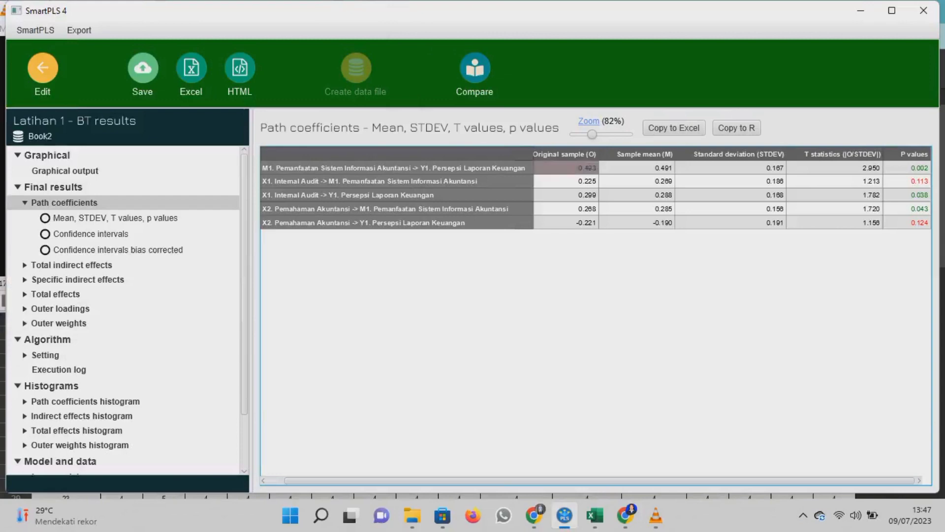
{"action": "left_click", "coordinate": [907, 168]}
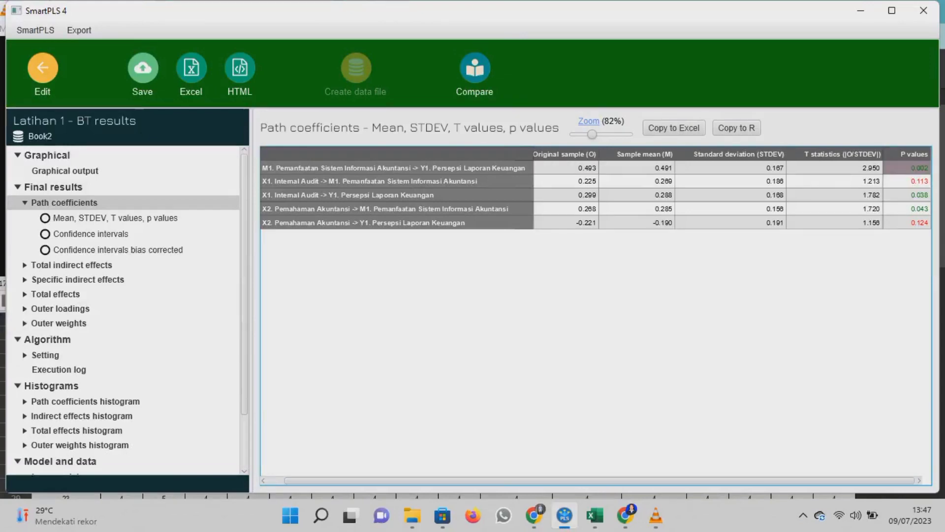
{"action": "left_click", "coordinate": [835, 168]}
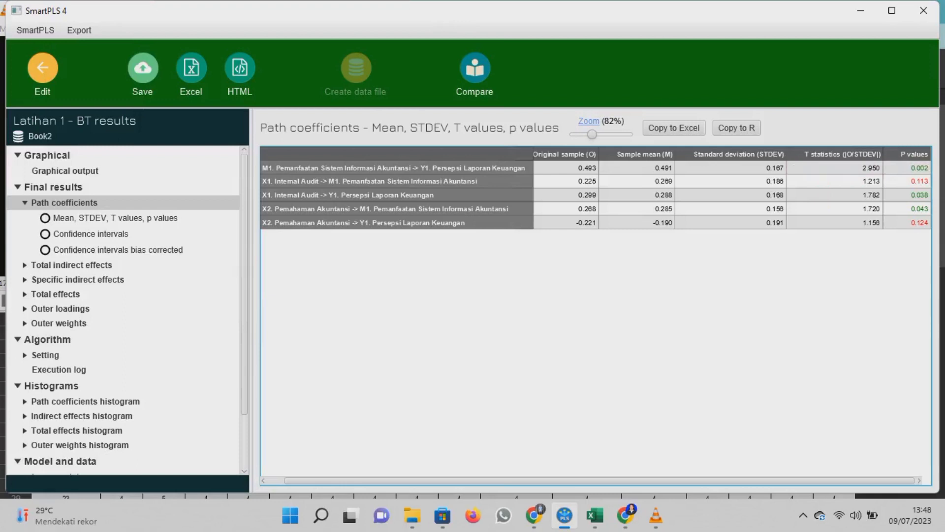
{"action": "left_click", "coordinate": [567, 181]}
{"action": "left_click", "coordinate": [566, 168]}
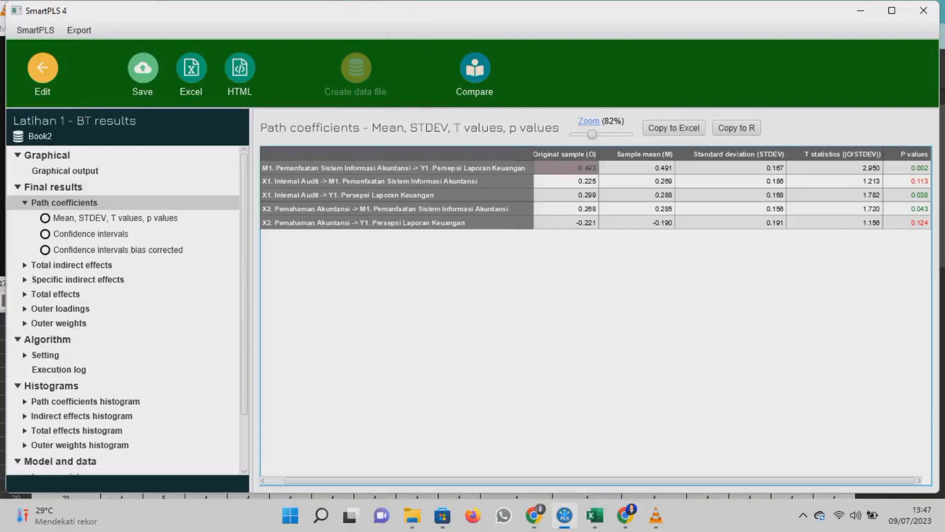
{"action": "left_click", "coordinate": [908, 168]}
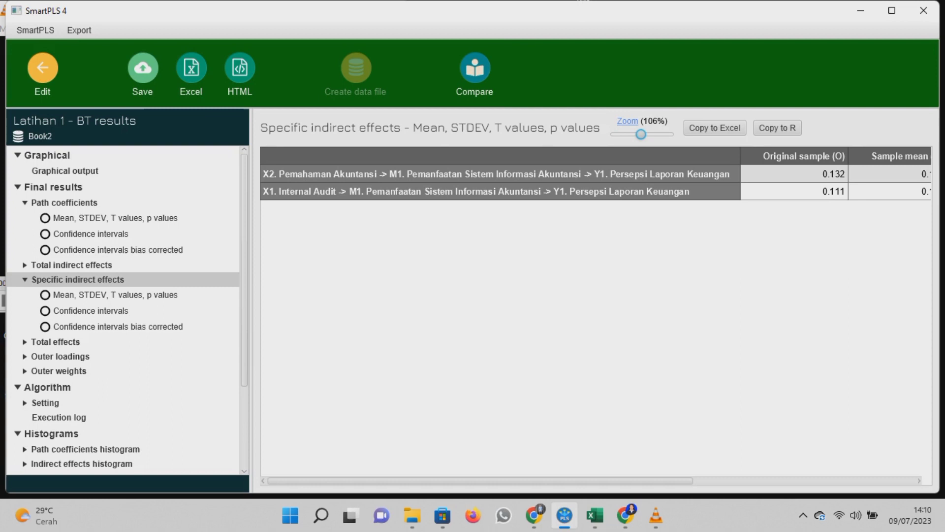
Step: Enlarge the specific indirect effects table to 107% and examine the X2 to Y1 effect through M1, from original sample to p value
{"action": "left_click_drag", "start_coordinate": [641, 135], "coordinate": [641, 134]}
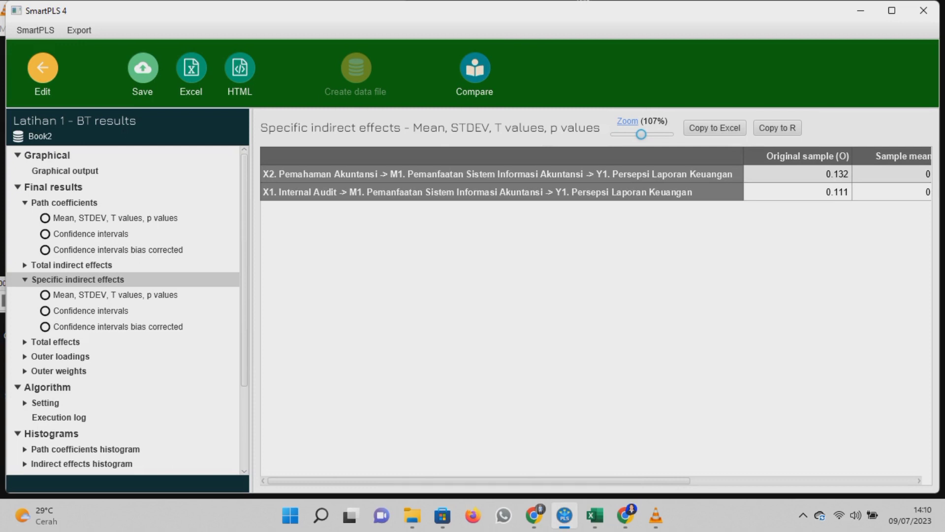
{"action": "mouse_move", "coordinate": [590, 481]}
{"action": "left_mouse_down"}
{"action": "mouse_move", "coordinate": [618, 481]}
{"action": "mouse_move", "coordinate": [591, 481]}
{"action": "left_mouse_up"}
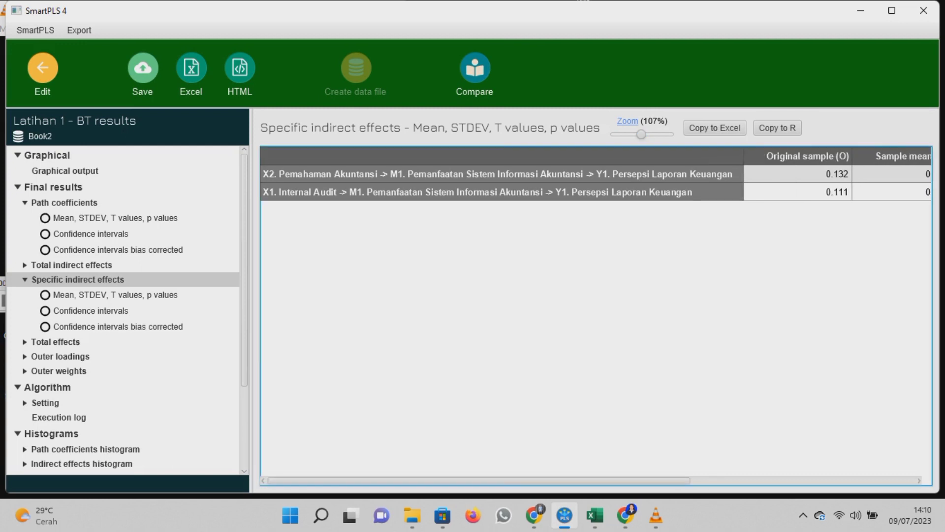
{"action": "left_click", "coordinate": [799, 175]}
{"action": "left_click_drag", "start_coordinate": [591, 480], "coordinate": [818, 481]}
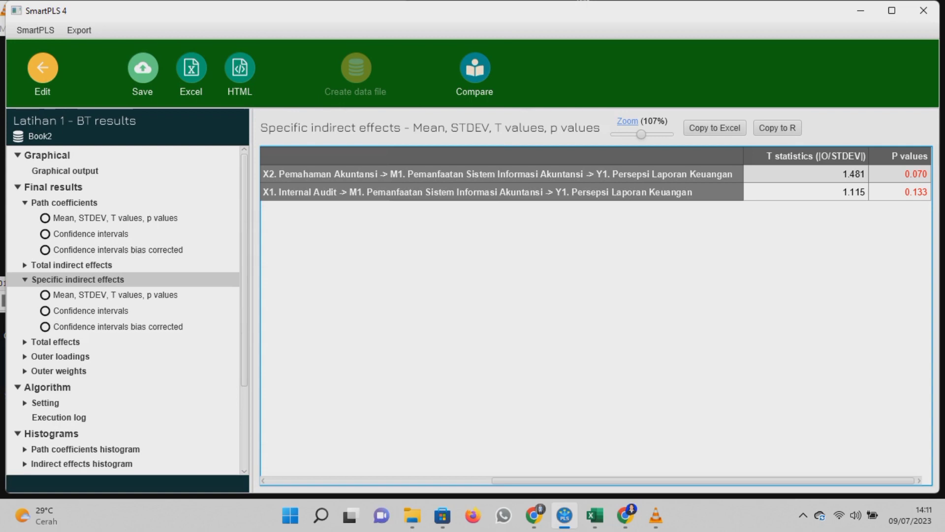
Step: Examine the X1 to Y1 indirect effect through M1, comparing its T statistic and p value with its original sample
{"action": "left_click", "coordinate": [806, 192]}
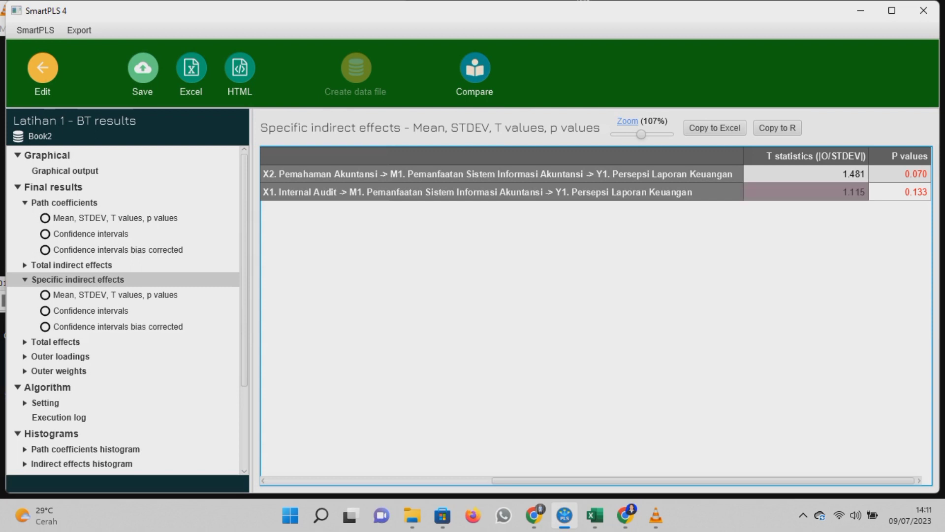
{"action": "left_click", "coordinate": [806, 192]}
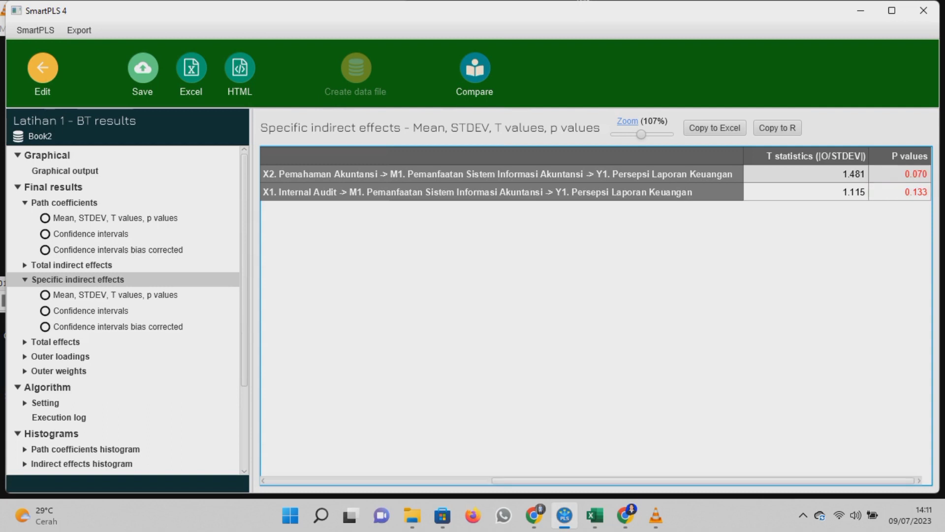
{"action": "left_click_drag", "start_coordinate": [768, 480], "coordinate": [544, 480]}
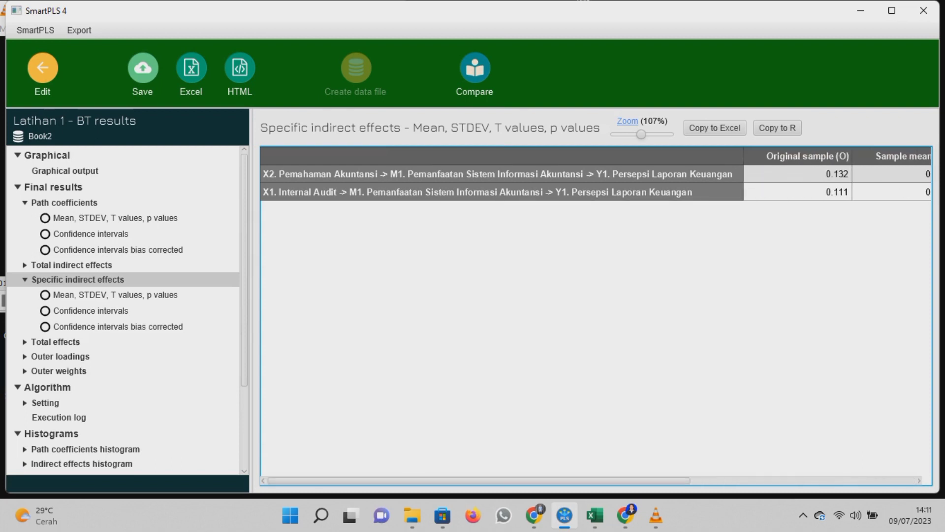
{"action": "left_click", "coordinate": [797, 192]}
{"action": "left_click", "coordinate": [797, 192]}
{"action": "left_click_drag", "start_coordinate": [479, 480], "coordinate": [703, 480]}
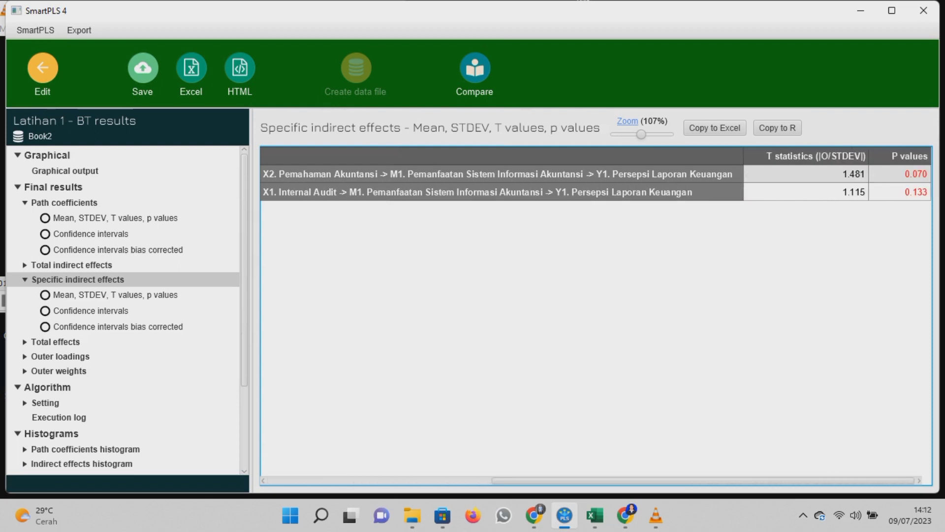
{"action": "scroll", "coordinate": [124, 310], "scroll_direction": "down", "scroll_amount": 2}
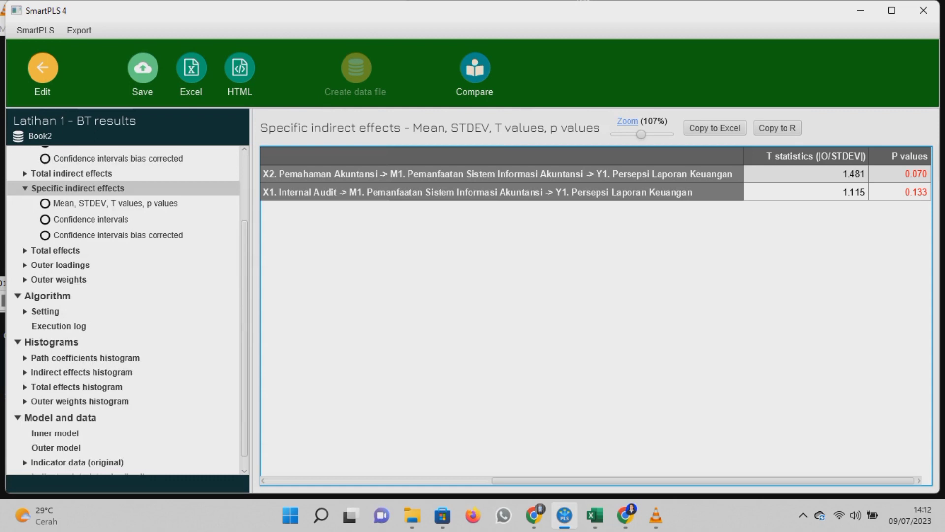
{"action": "scroll", "coordinate": [124, 310], "scroll_direction": "up", "scroll_amount": 2}
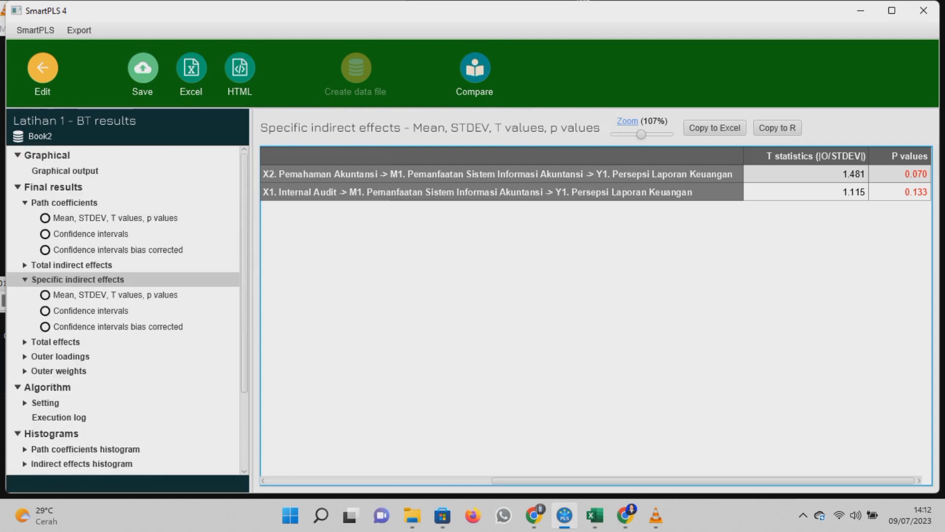
{"action": "scroll", "coordinate": [123, 310], "scroll_direction": "down", "scroll_amount": 1}
{"action": "scroll", "coordinate": [123, 310], "scroll_direction": "up", "scroll_amount": 1}
Step: Return to the model and recalculate it with the PLS-SEM algorithm, using the path weighting scheme, standardized results and default initial weights
{"action": "left_click", "coordinate": [42, 68]}
{"action": "left_click", "coordinate": [143, 68]}
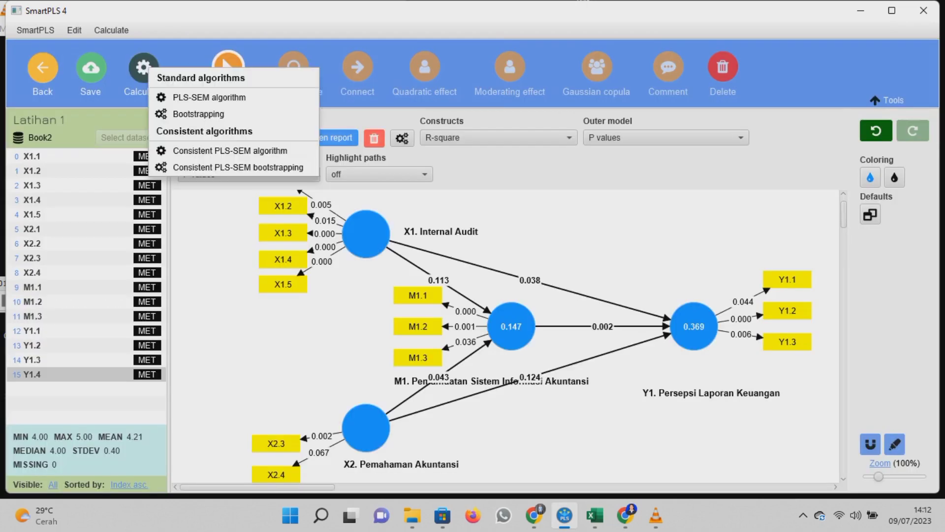
{"action": "left_click", "coordinate": [209, 97]}
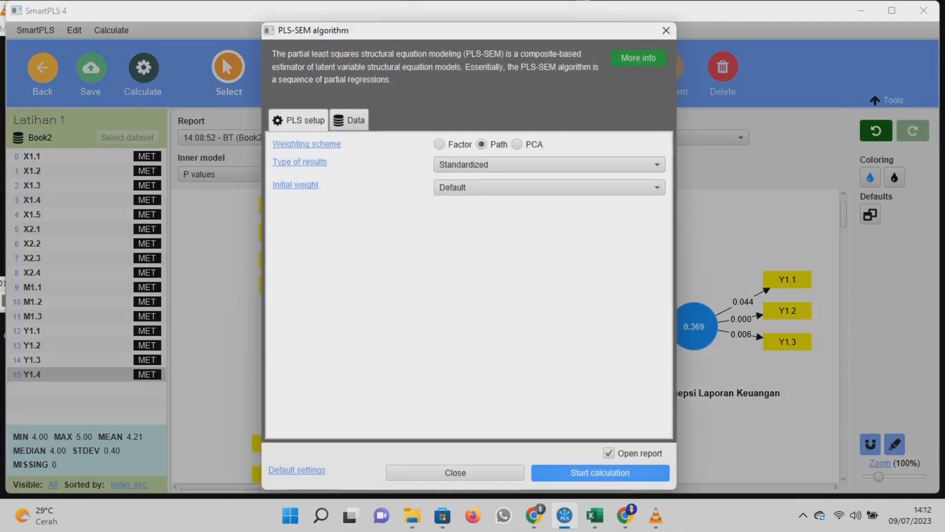
{"action": "left_click", "coordinate": [600, 473]}
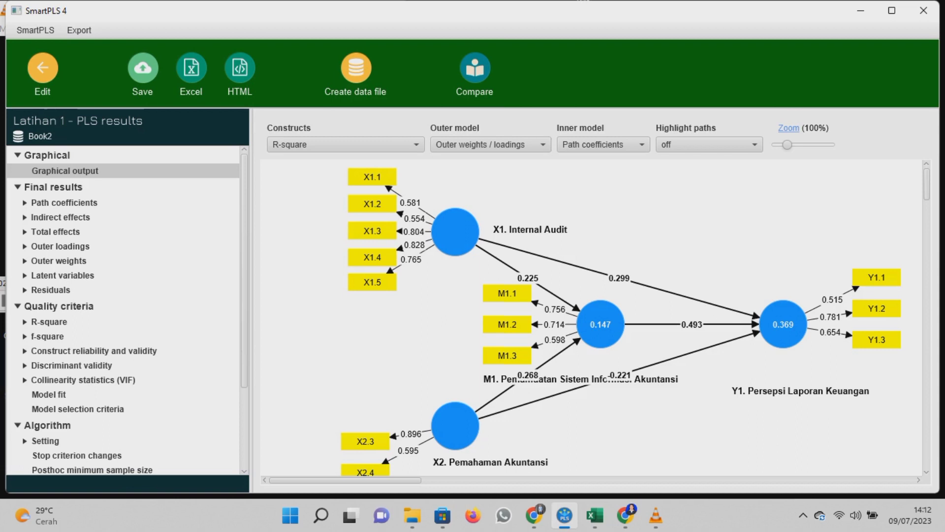
Step: Show the R-square overview for M1 and Y1 and enlarge the table to 165%
{"action": "left_click", "coordinate": [49, 322]}
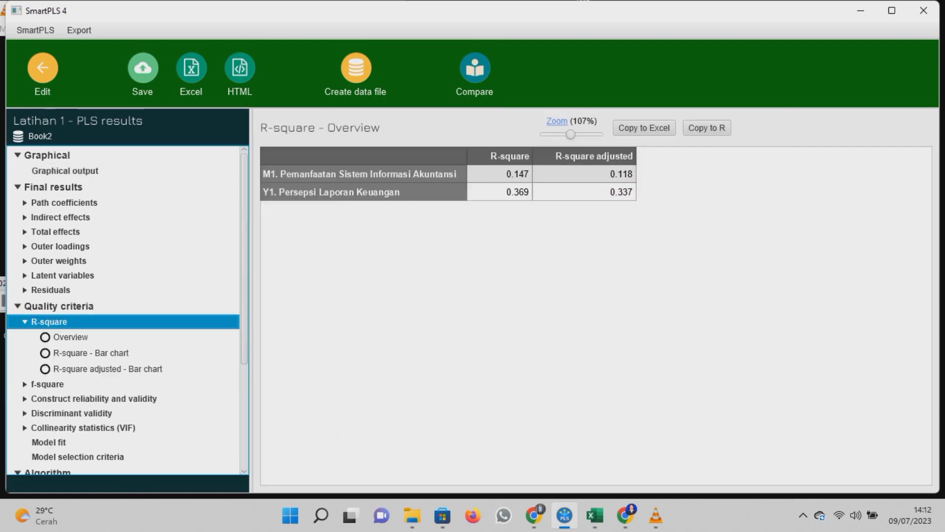
{"action": "left_click_drag", "start_coordinate": [571, 134], "coordinate": [589, 133]}
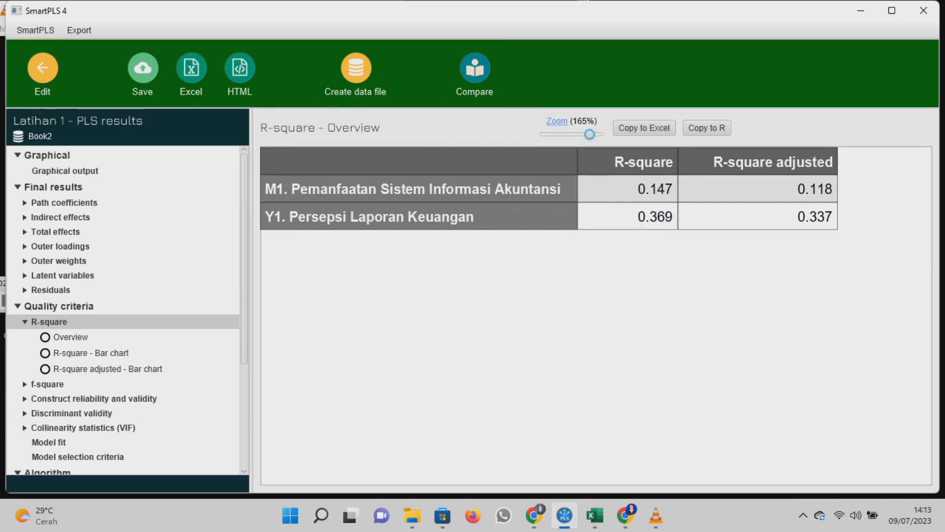
{"action": "left_click", "coordinate": [597, 305]}
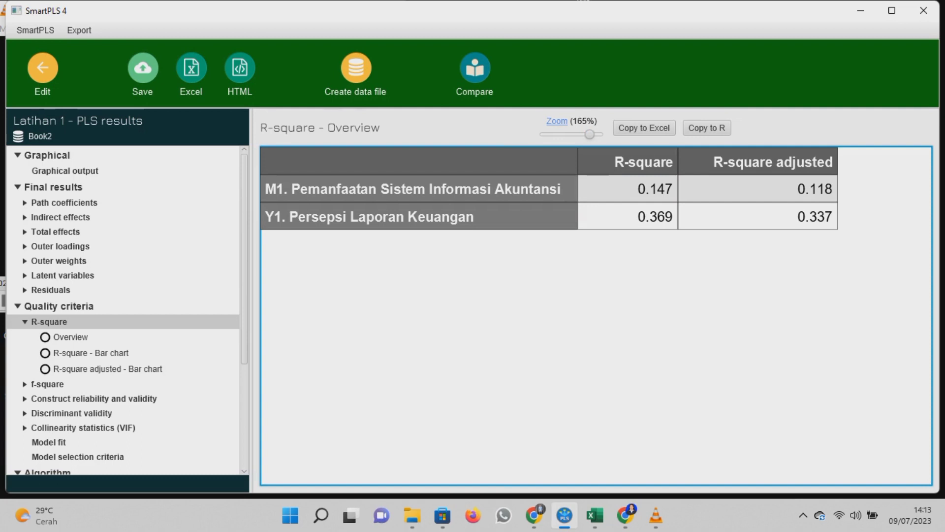